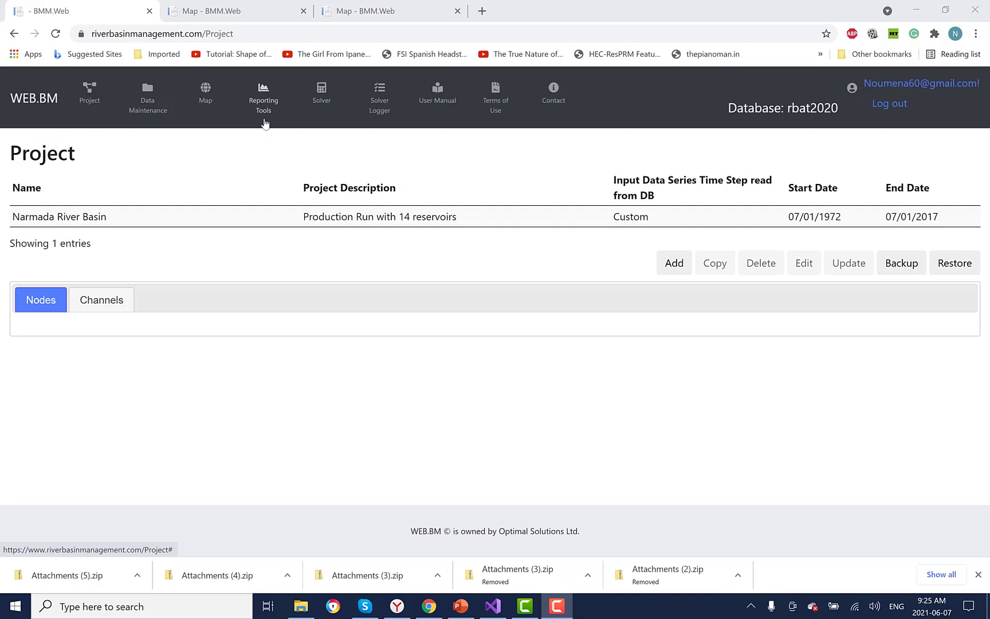
Step: Open the scenario list of the Narmada River Basin project
{"action": "left_click", "coordinate": [205, 217]}
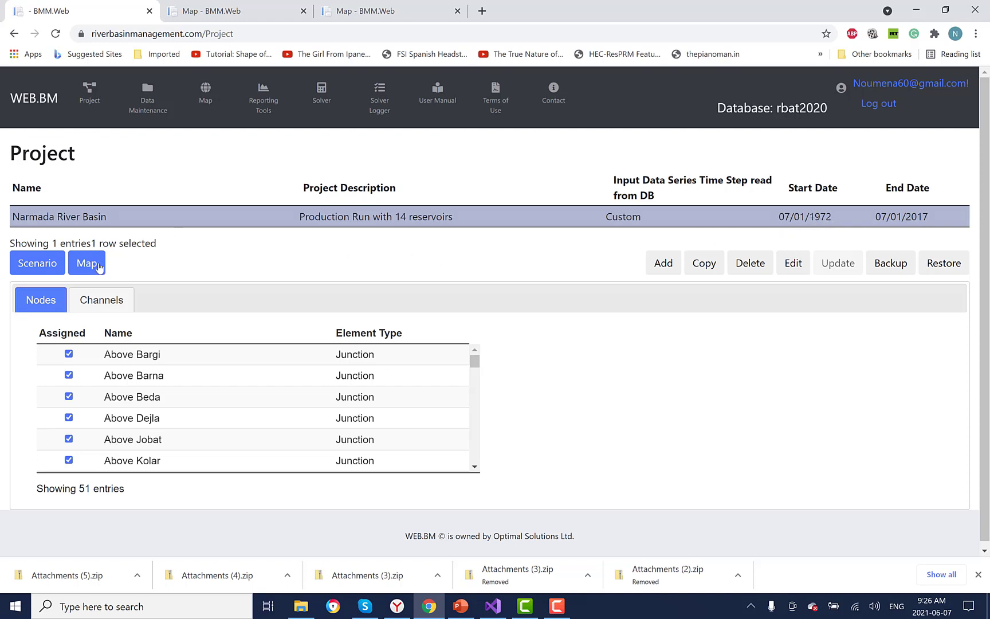
{"action": "left_click", "coordinate": [38, 264]}
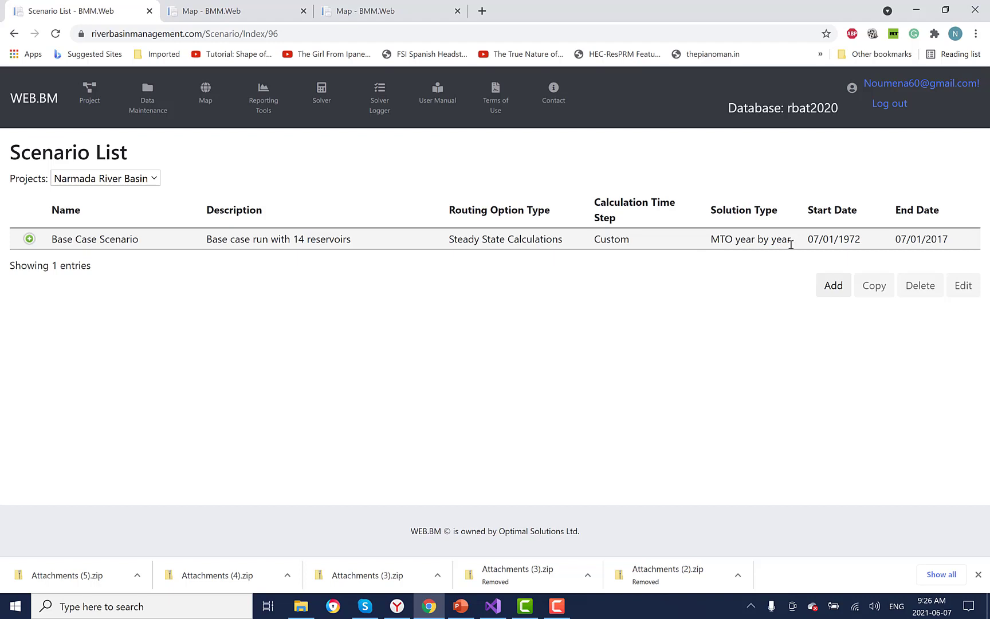
Step: Run the solver calculation for the Narmada River Basin project with Base Case Scenario, and dismiss the download scan banner
{"action": "left_click", "coordinate": [321, 99]}
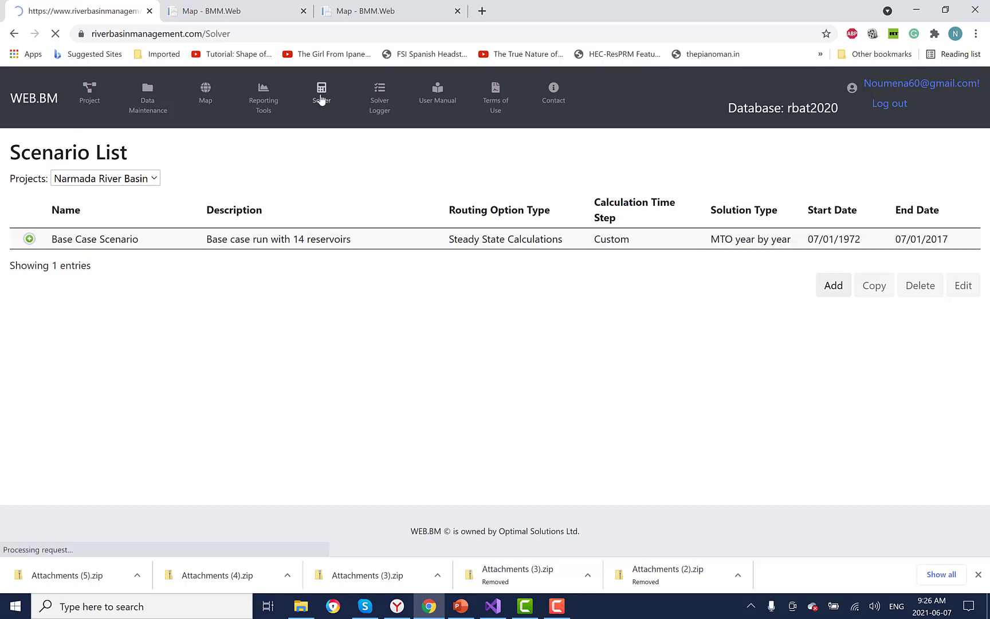
{"action": "left_click", "coordinate": [173, 172]}
{"action": "left_click", "coordinate": [171, 215]}
{"action": "left_click", "coordinate": [366, 172]}
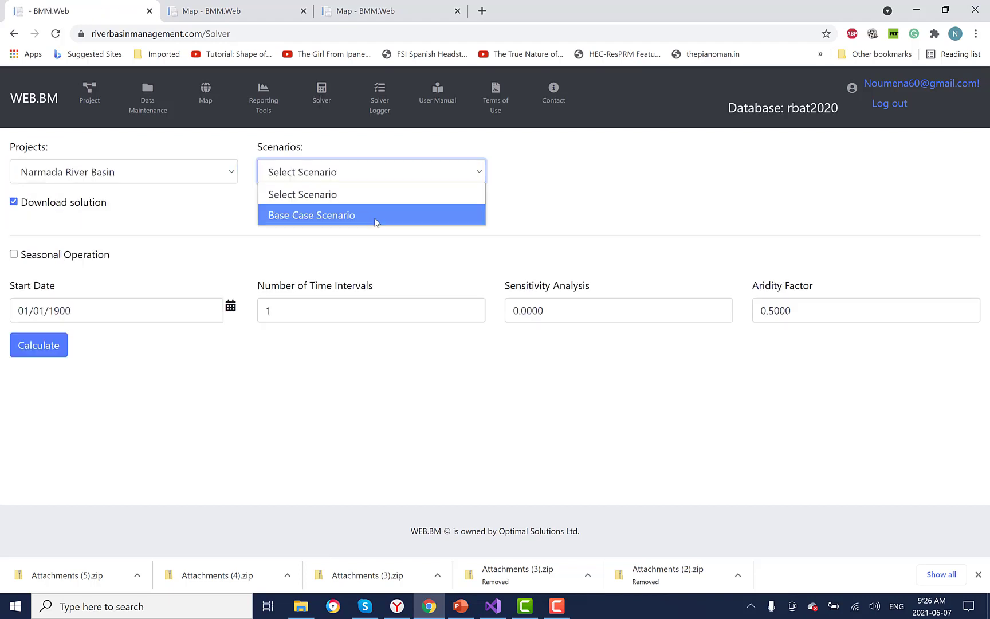
{"action": "left_click", "coordinate": [376, 221]}
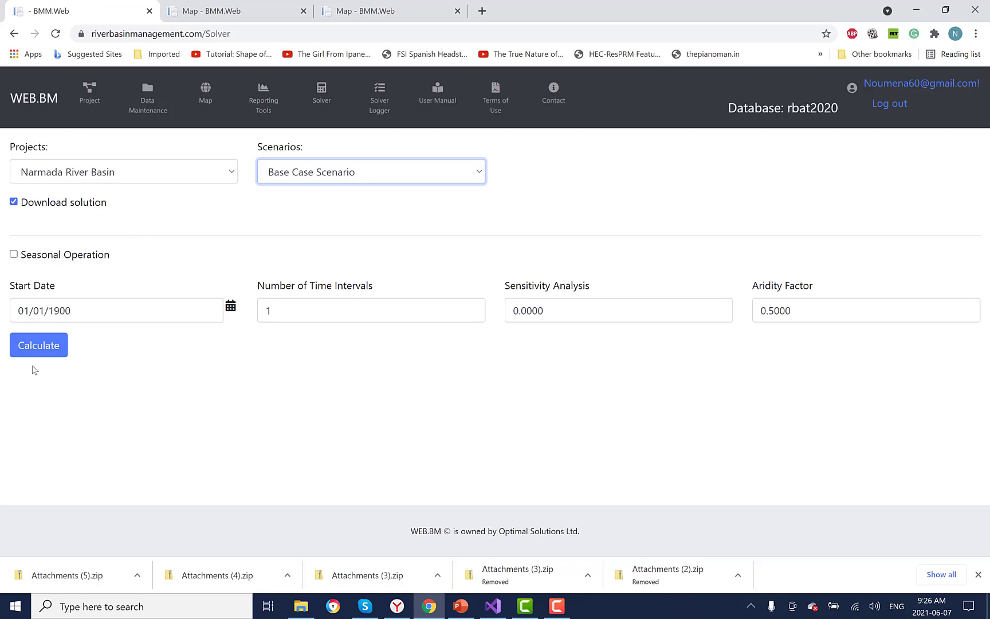
{"action": "left_click", "coordinate": [49, 350]}
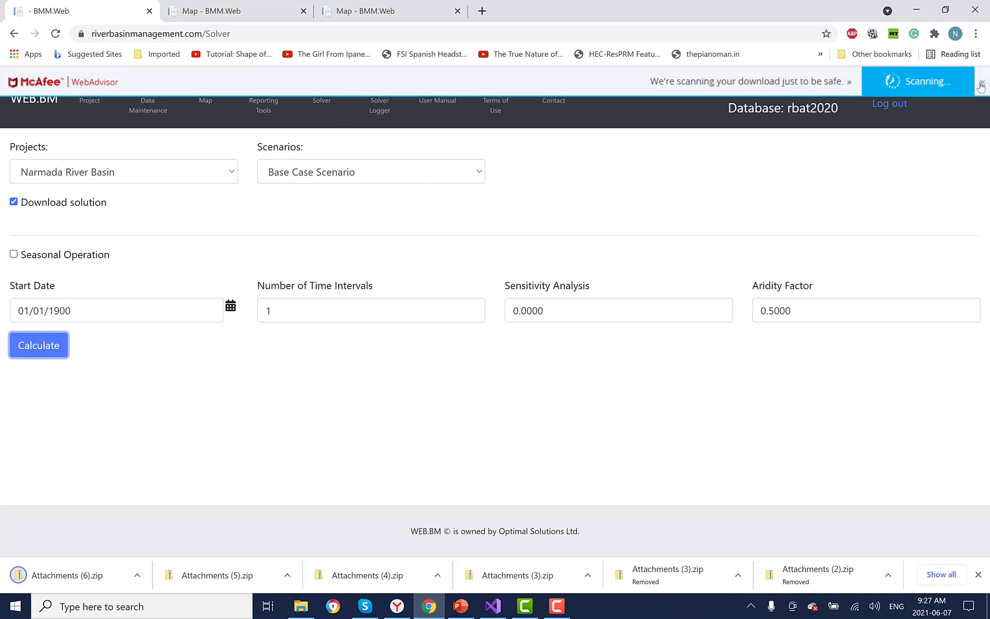
{"action": "left_click", "coordinate": [980, 85]}
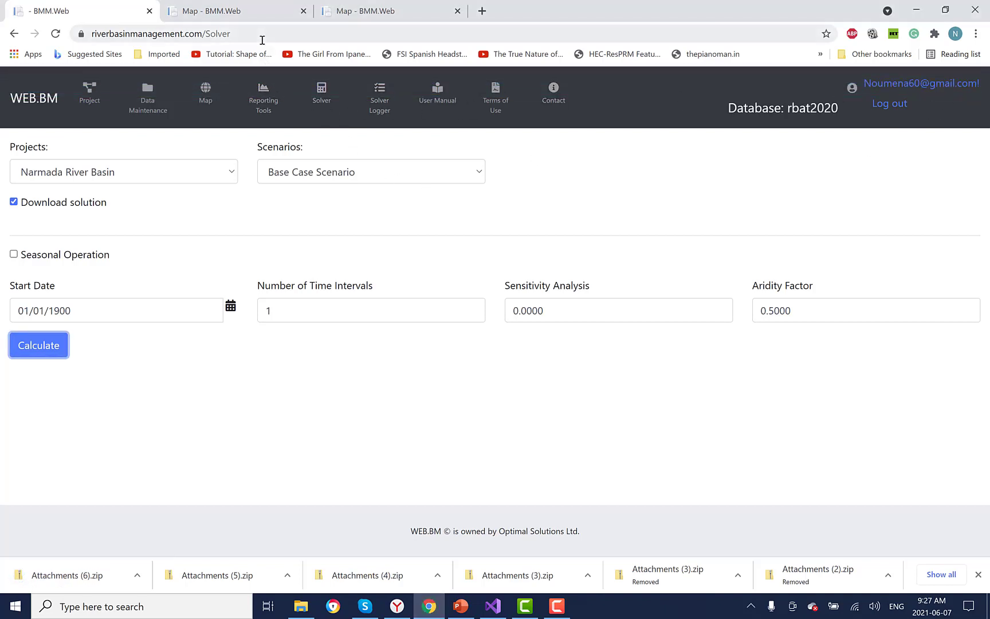
Step: Open the Nodes Deficit Tables report for the Narmada River Basin project and its Base Case Scenario
{"action": "left_click", "coordinate": [257, 13]}
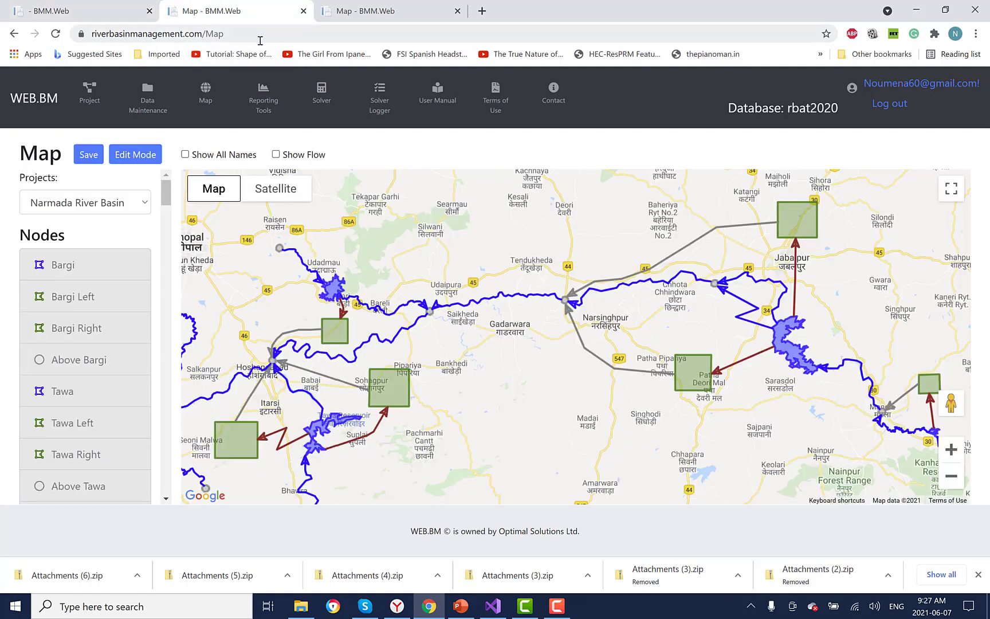
{"action": "left_click", "coordinate": [264, 96]}
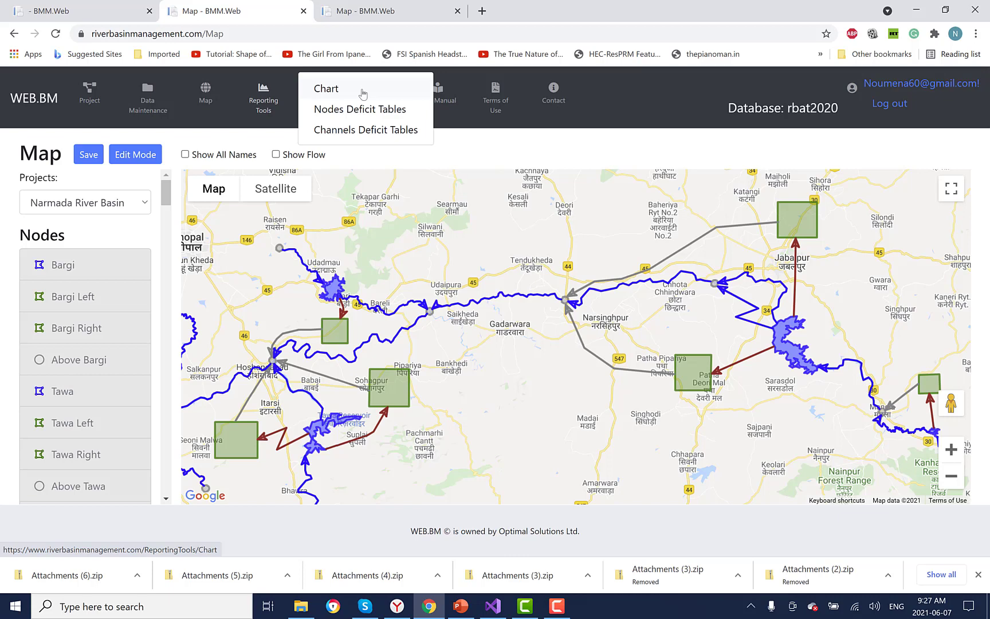
{"action": "left_click", "coordinate": [379, 113]}
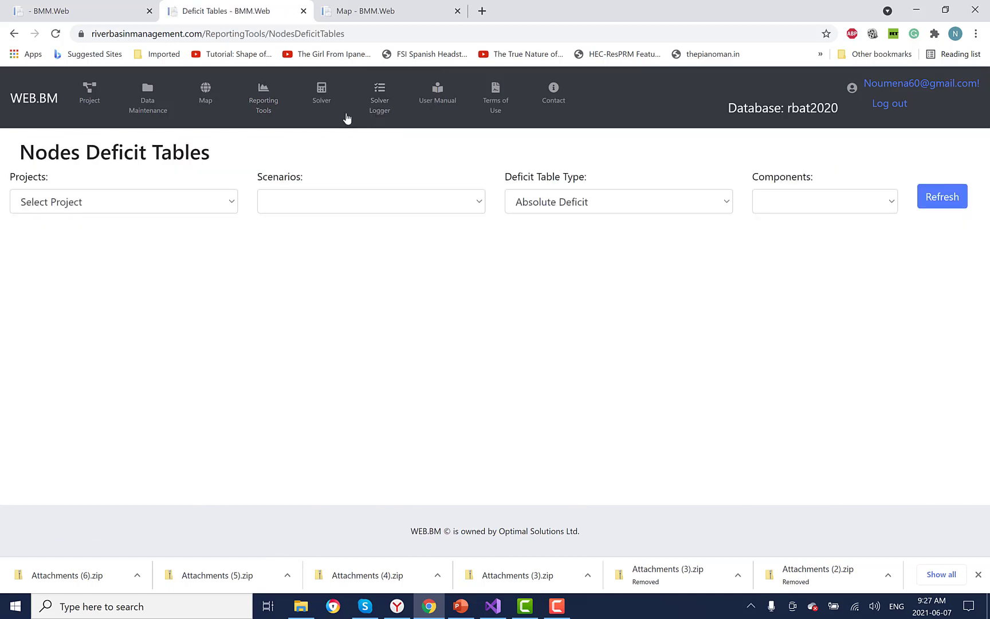
{"action": "left_click", "coordinate": [230, 205]}
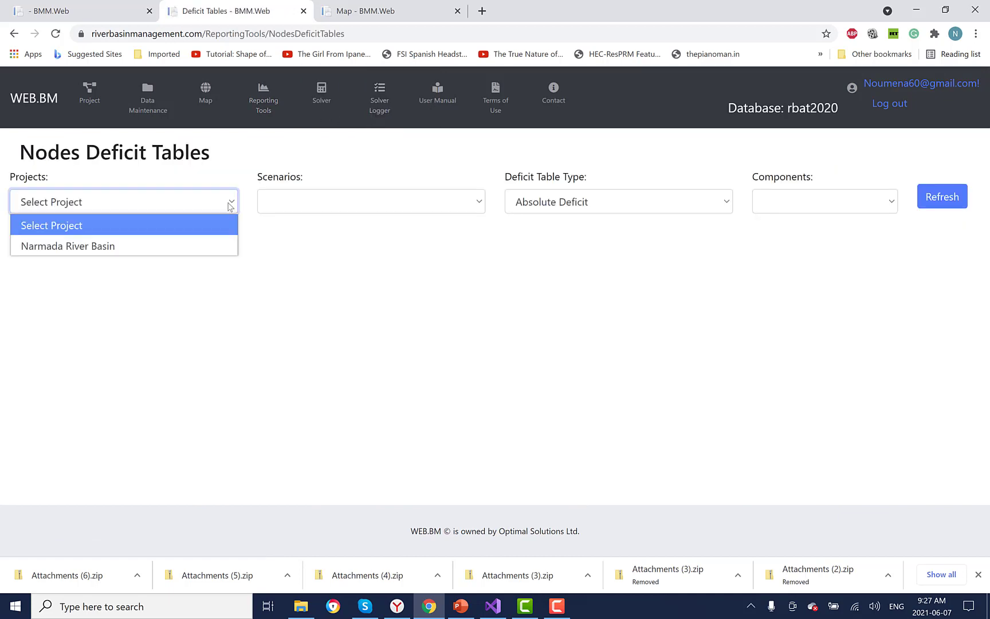
{"action": "left_click", "coordinate": [211, 246]}
{"action": "left_click", "coordinate": [423, 205]}
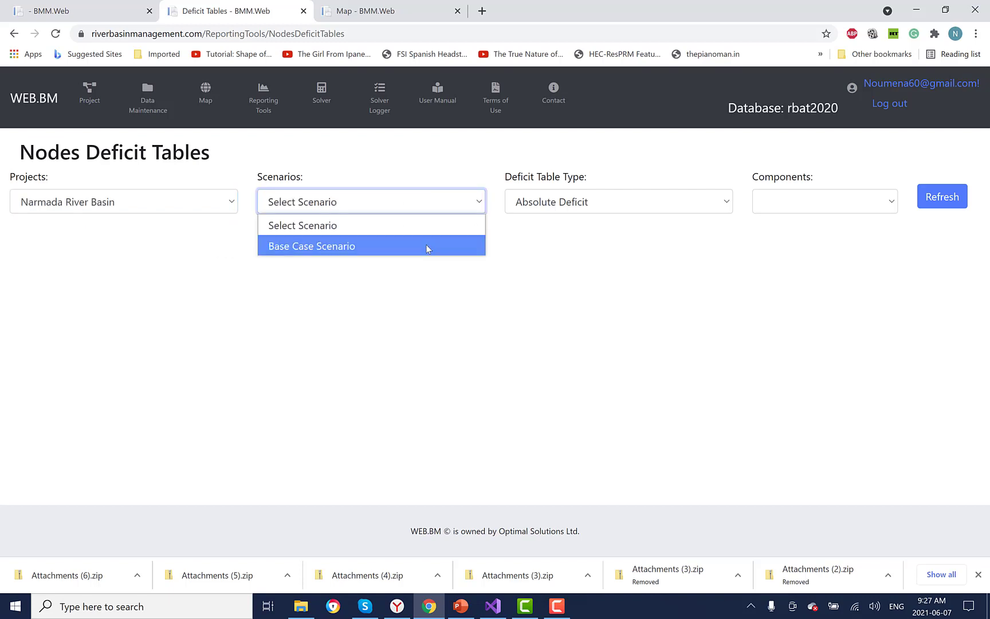
{"action": "left_click", "coordinate": [425, 245]}
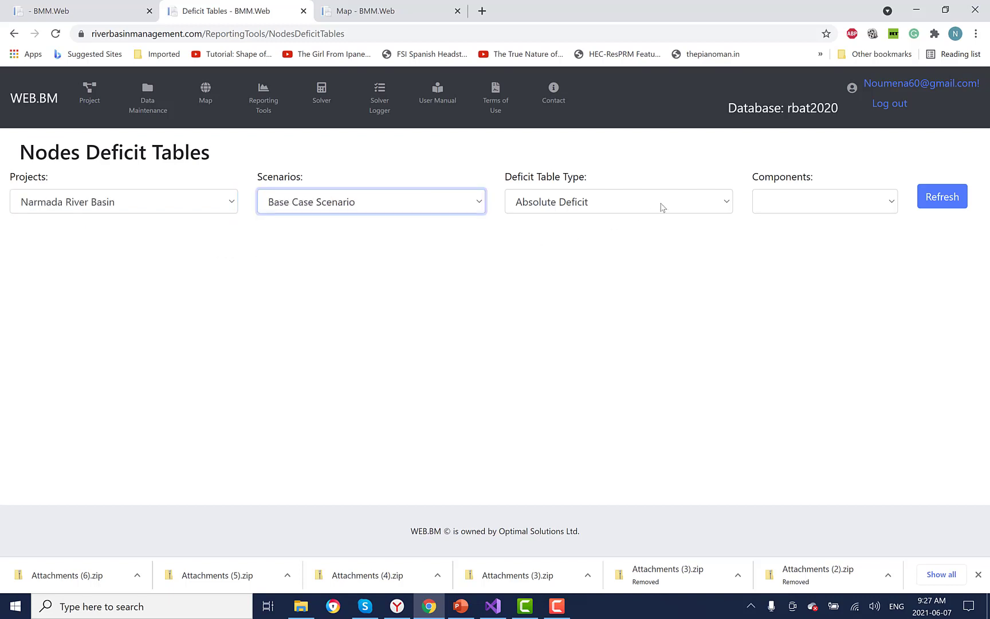
Step: Generate the report as Annual Deficit For All Consumptive Use Components
{"action": "left_click", "coordinate": [726, 203]}
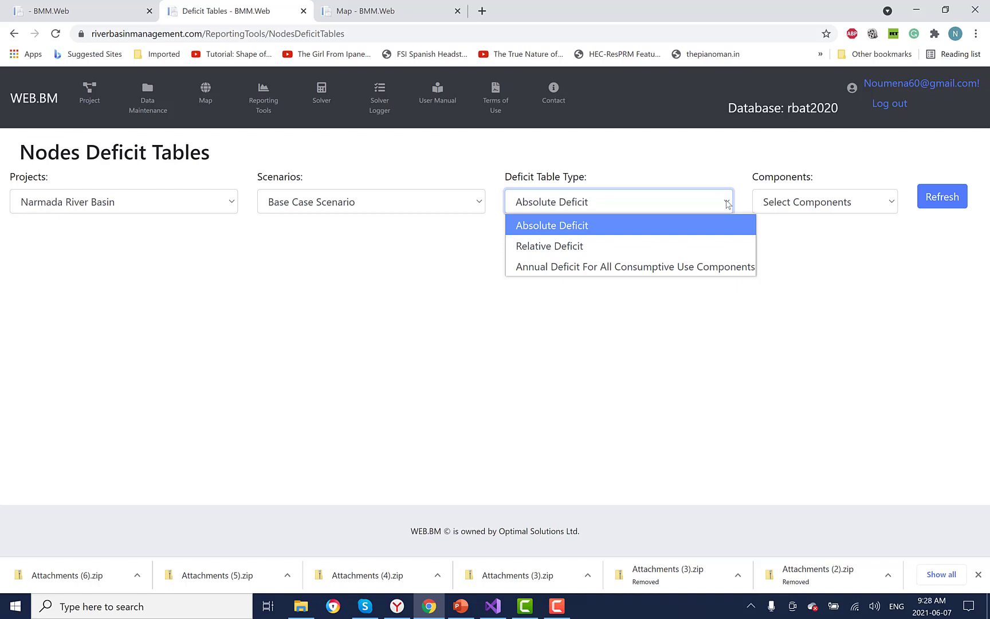
{"action": "left_click", "coordinate": [893, 204]}
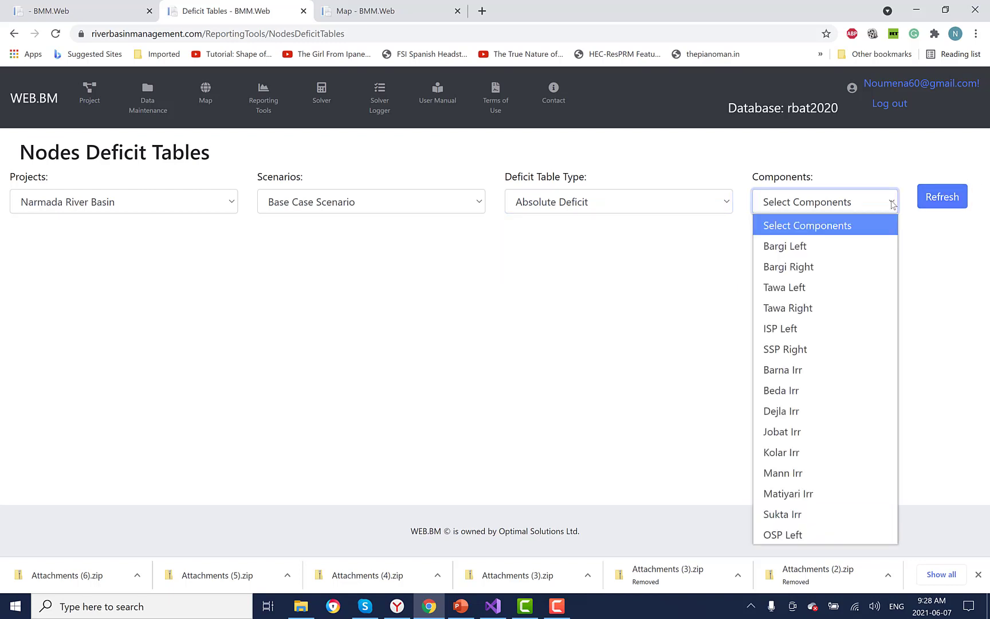
{"action": "left_click", "coordinate": [725, 204]}
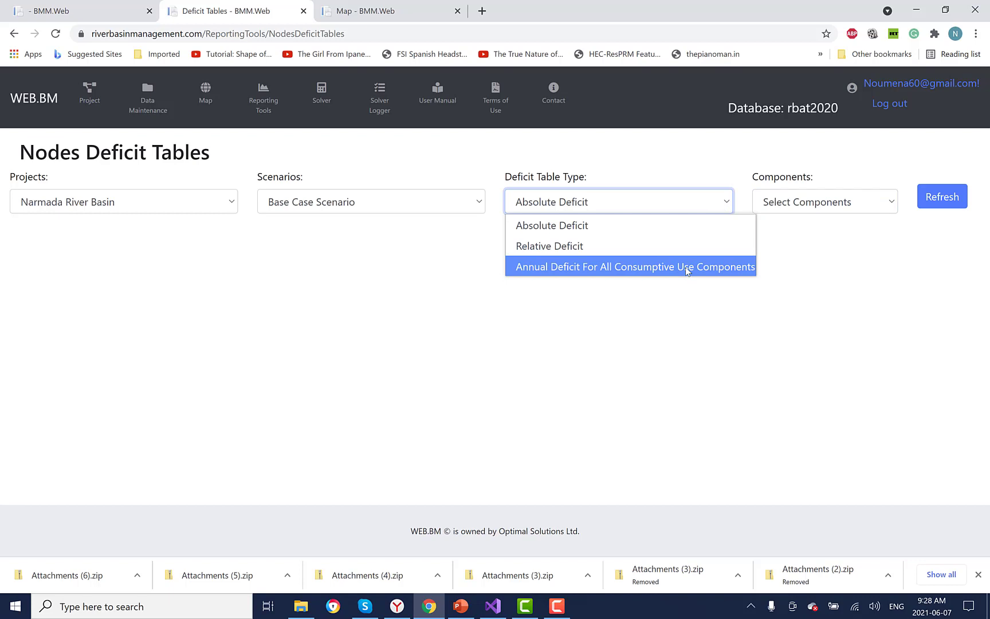
{"action": "left_click", "coordinate": [685, 267]}
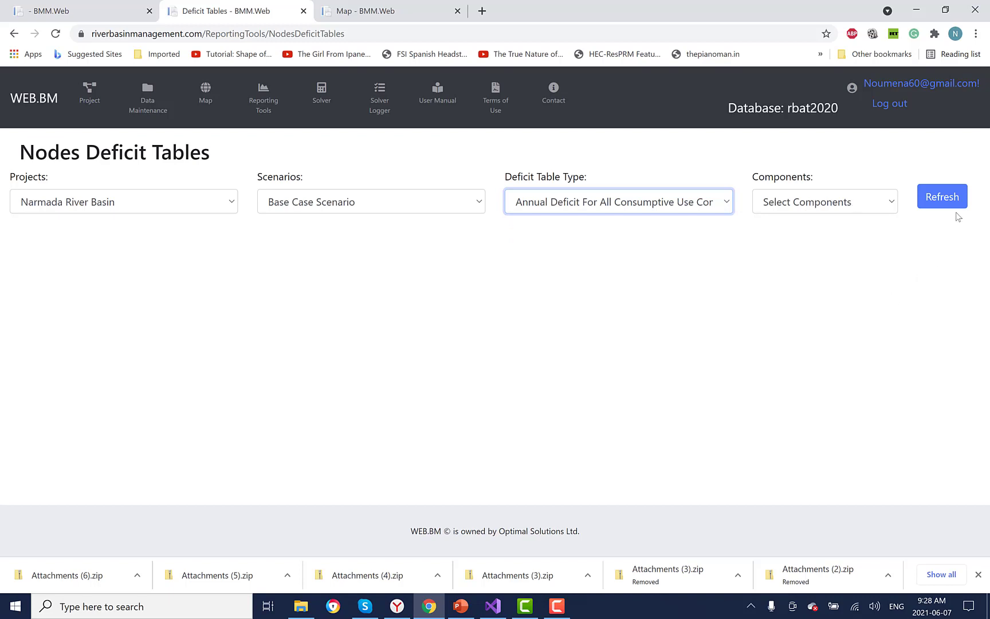
{"action": "left_click", "coordinate": [944, 199]}
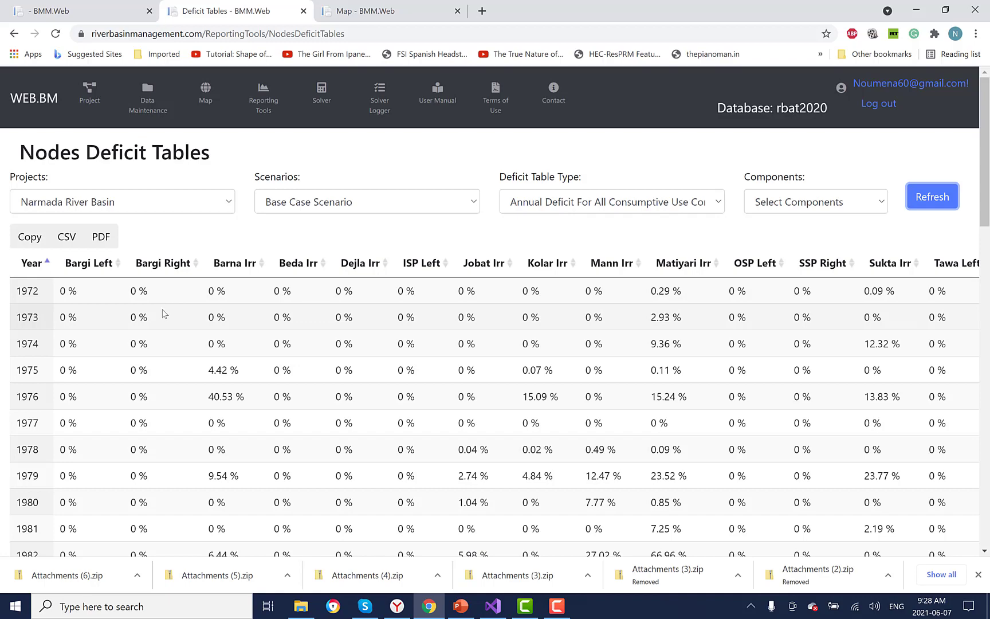
Step: Examine the yearly deficit percentages of every component and the averages at the end of the table
{"action": "scroll", "coordinate": [163, 313], "scroll_direction": "down", "scroll_amount": 2}
{"action": "scroll", "coordinate": [164, 313], "scroll_direction": "down", "scroll_amount": 5}
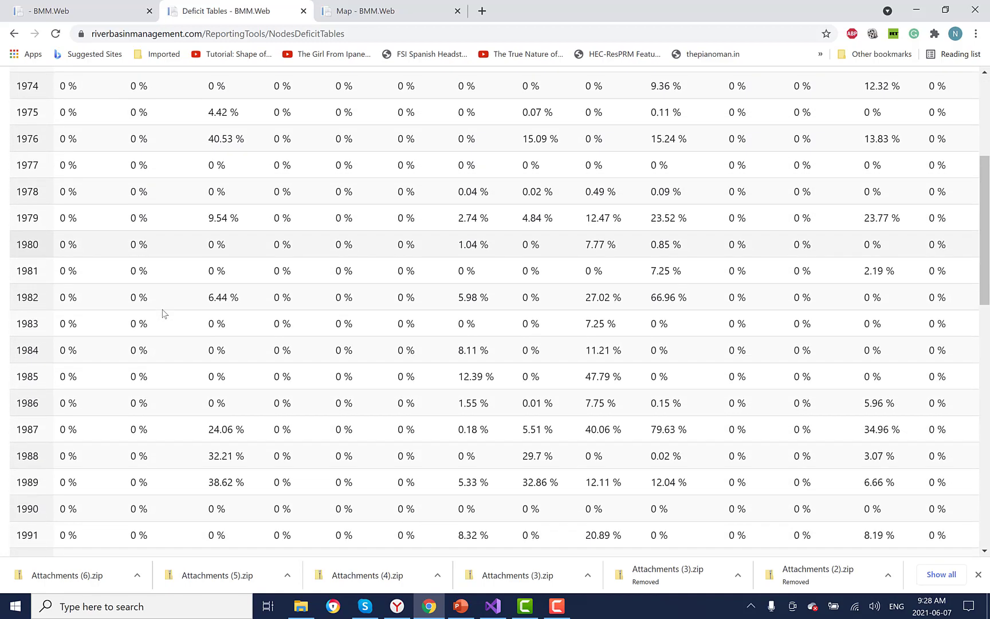
{"action": "scroll", "coordinate": [163, 312], "scroll_direction": "down", "scroll_amount": 8}
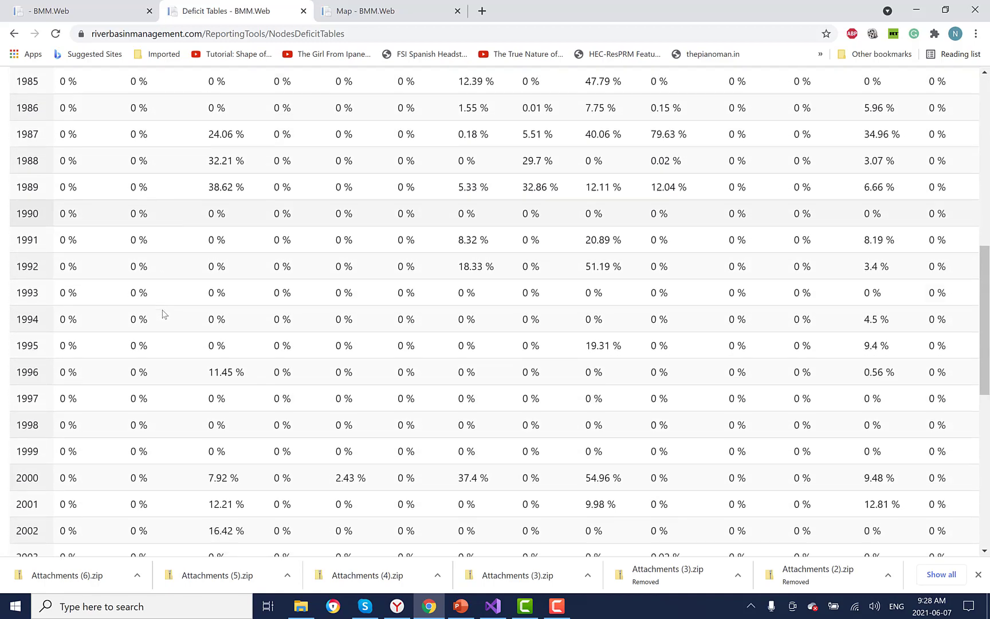
{"action": "scroll", "coordinate": [163, 313], "scroll_direction": "down", "scroll_amount": 5}
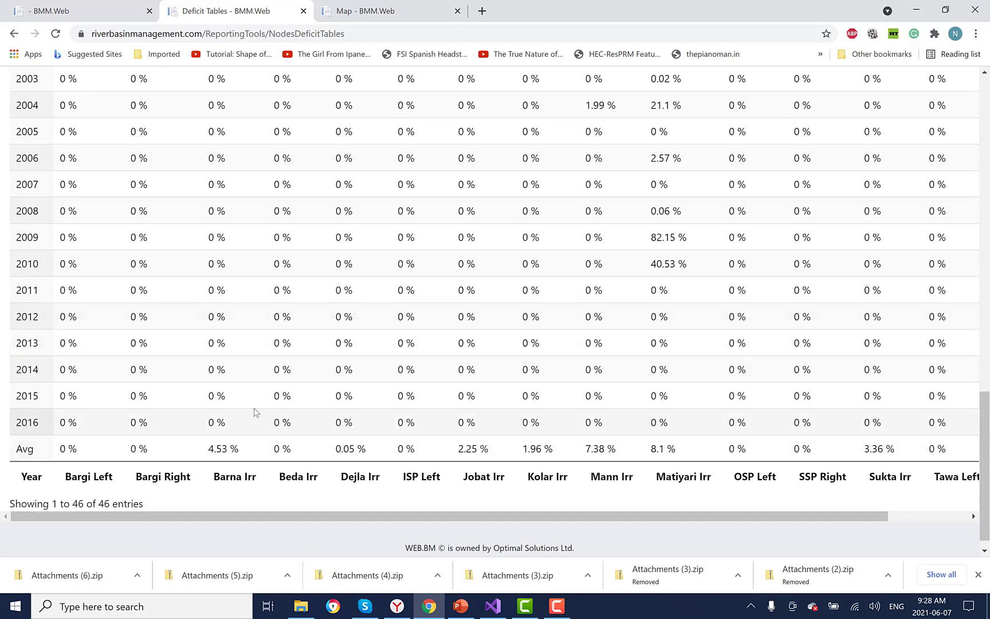
{"action": "scroll", "coordinate": [250, 411], "scroll_direction": "up", "scroll_amount": 1}
{"action": "scroll", "coordinate": [249, 411], "scroll_direction": "up", "scroll_amount": 13}
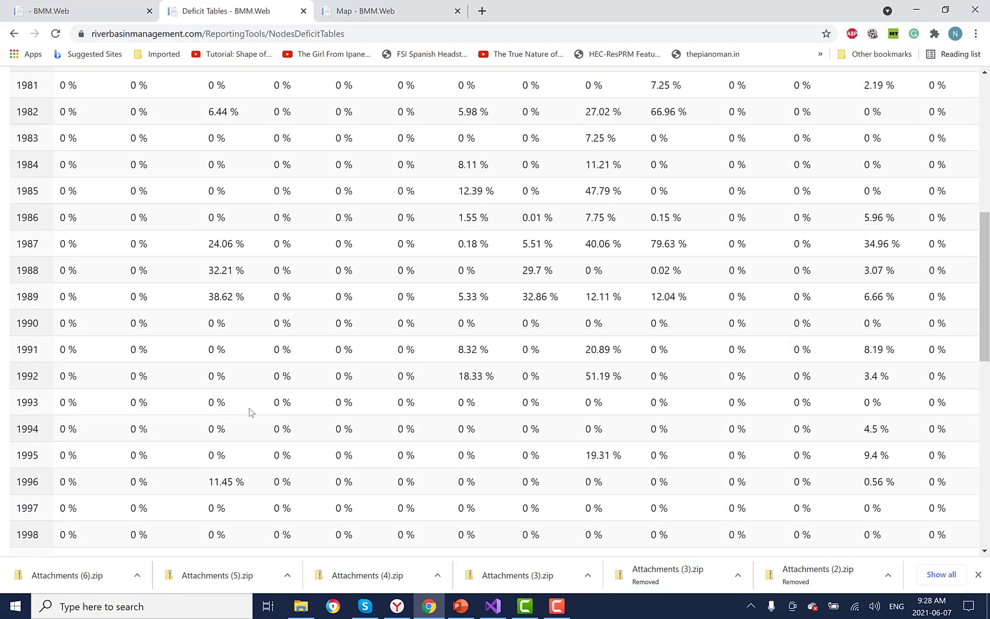
{"action": "scroll", "coordinate": [249, 412], "scroll_direction": "up", "scroll_amount": 3}
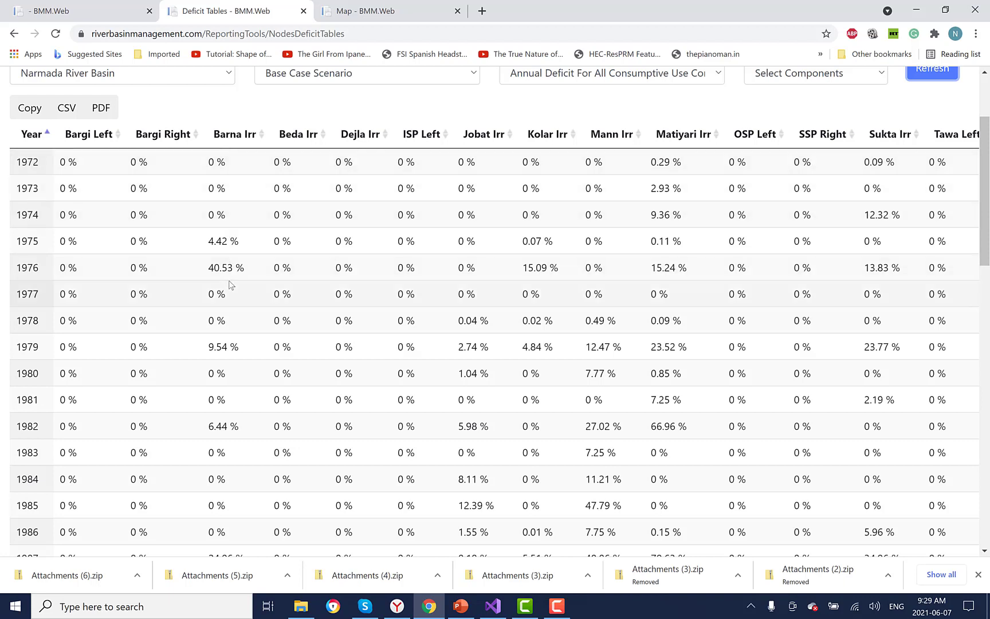
{"action": "scroll", "coordinate": [229, 285], "scroll_direction": "down", "scroll_amount": 9}
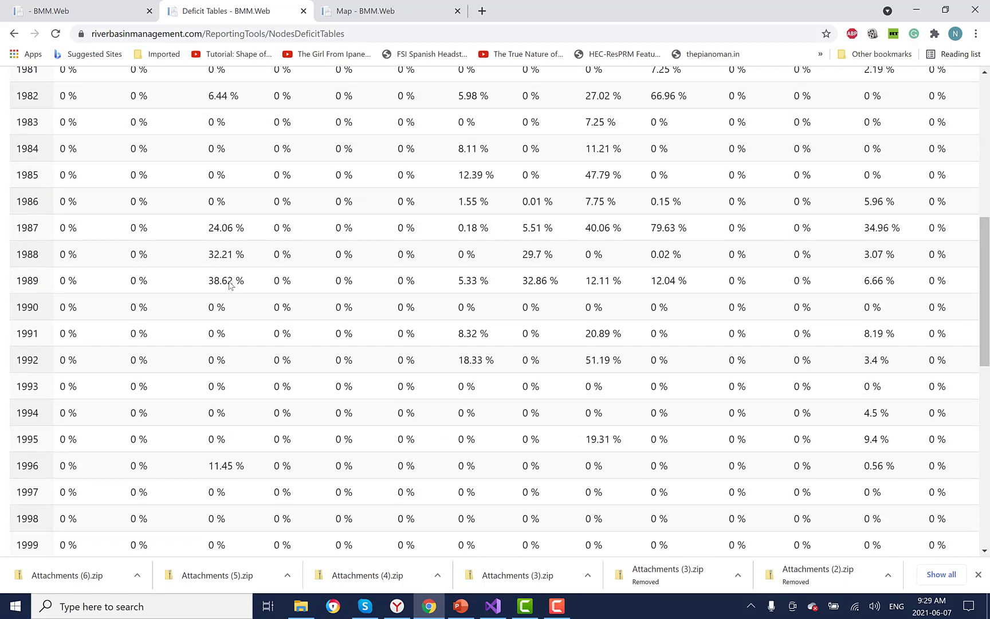
{"action": "scroll", "coordinate": [229, 285], "scroll_direction": "down", "scroll_amount": 8}
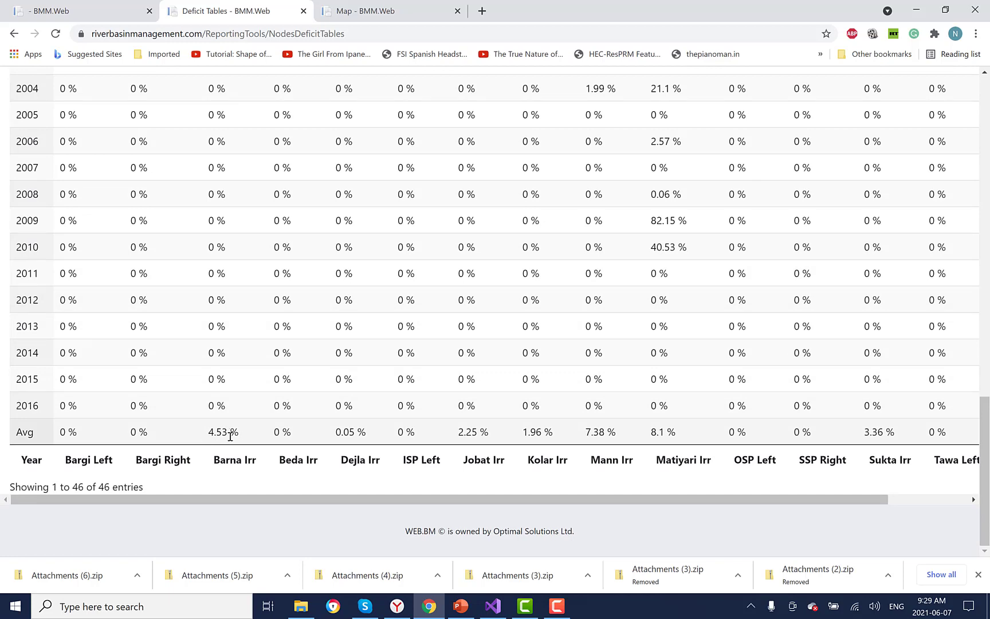
{"action": "scroll", "coordinate": [240, 381], "scroll_direction": "up", "scroll_amount": 6}
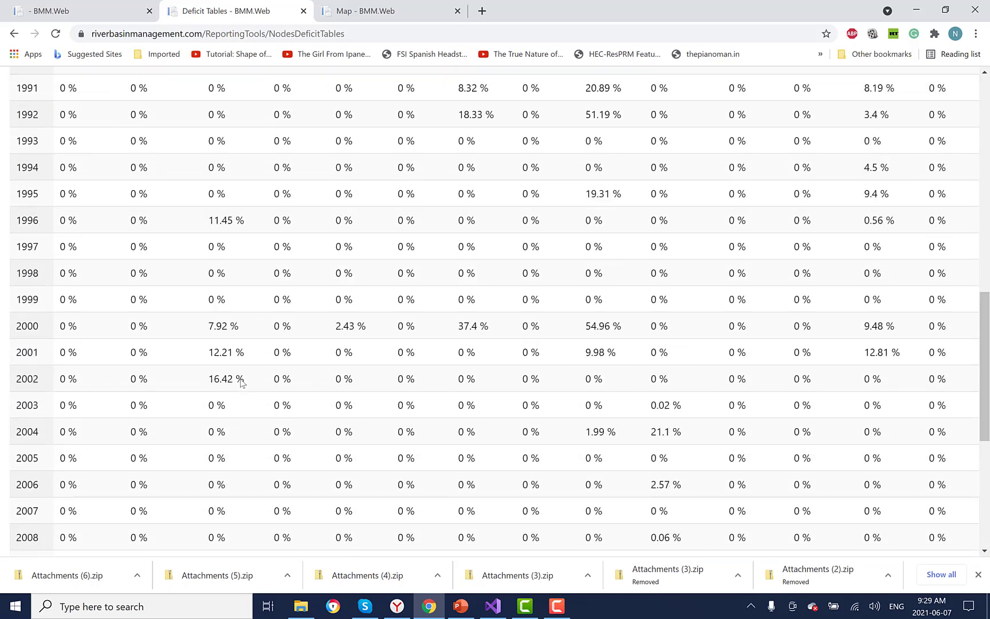
{"action": "scroll", "coordinate": [241, 384], "scroll_direction": "up", "scroll_amount": 10}
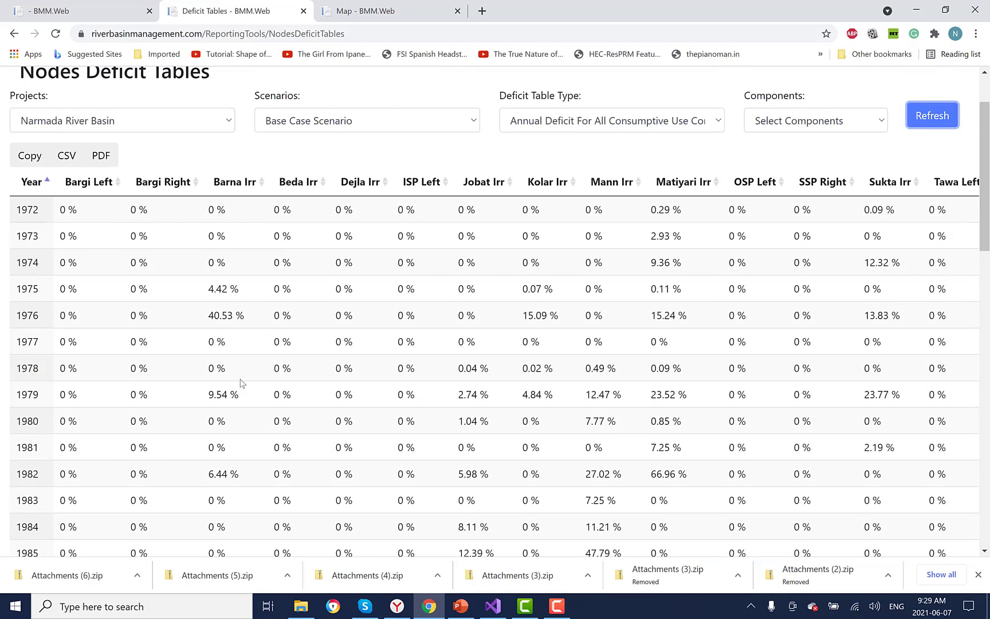
{"action": "scroll", "coordinate": [241, 383], "scroll_direction": "up", "scroll_amount": 2}
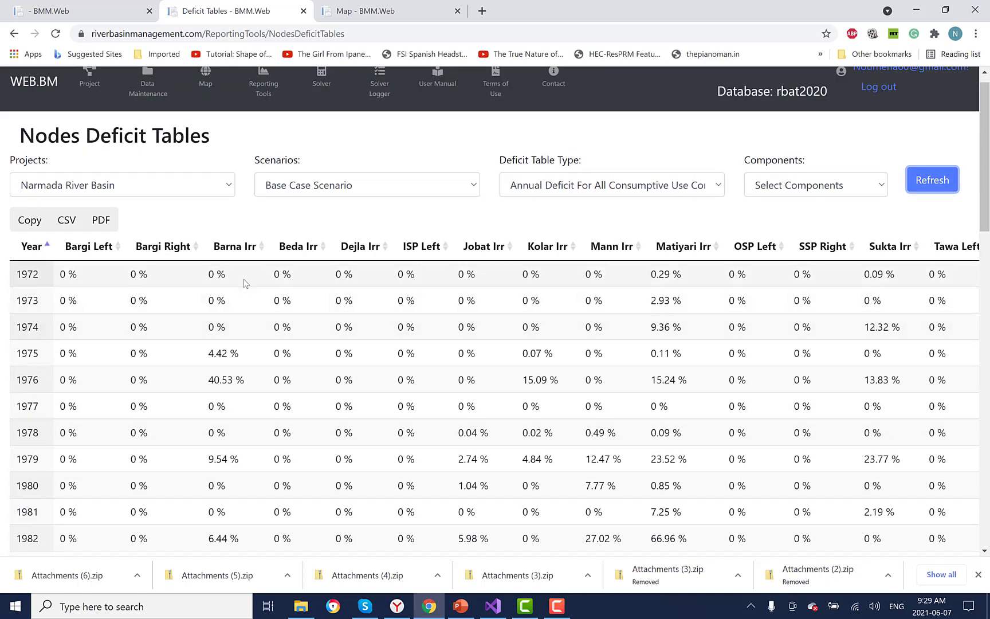
Step: Export the annual deficit table as a CSV file and review it in Excel, then return to the report
{"action": "left_click", "coordinate": [67, 221]}
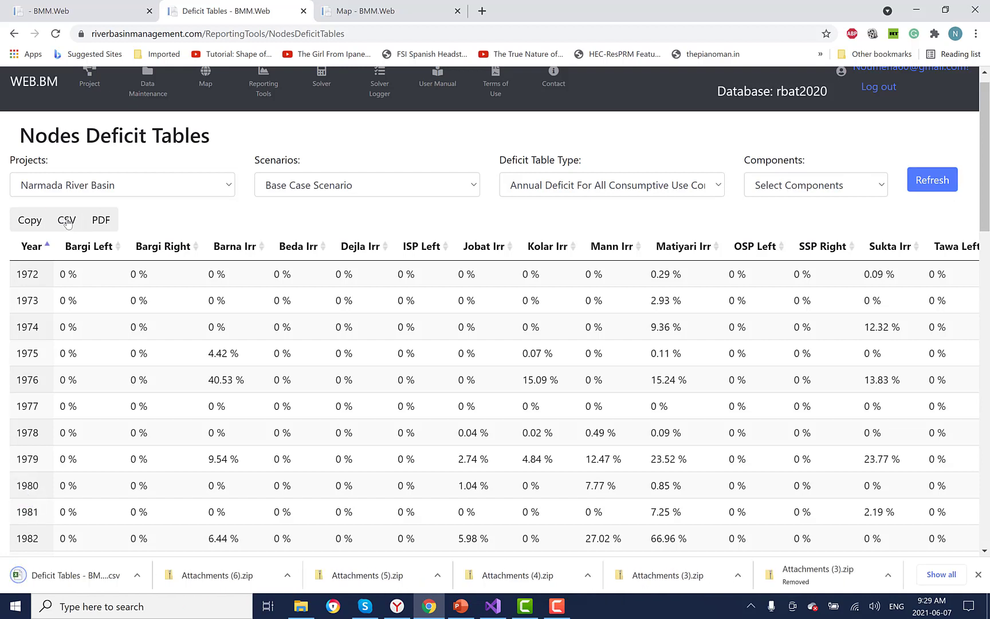
{"action": "left_click", "coordinate": [137, 575]}
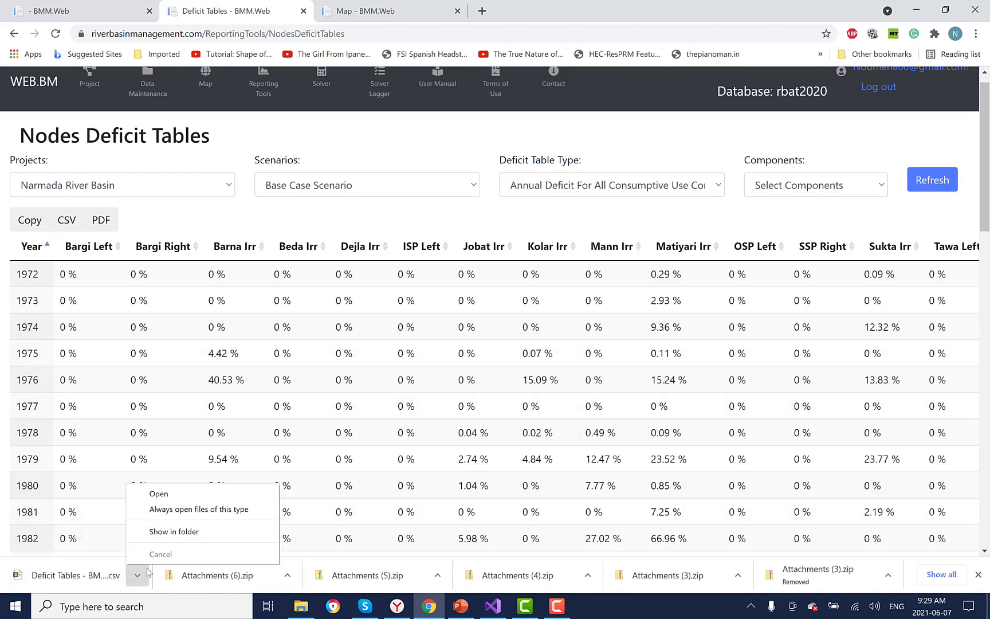
{"action": "left_click", "coordinate": [159, 494]}
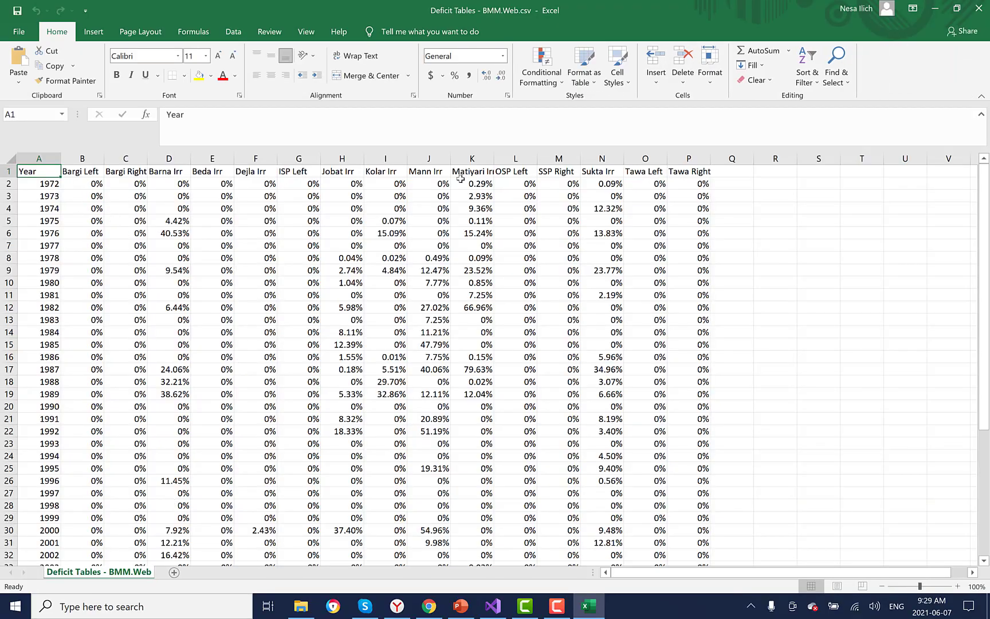
{"action": "scroll", "coordinate": [658, 213], "scroll_direction": "down", "scroll_amount": 11}
{"action": "scroll", "coordinate": [658, 213], "scroll_direction": "up", "scroll_amount": 3}
{"action": "scroll", "coordinate": [658, 213], "scroll_direction": "up", "scroll_amount": 8}
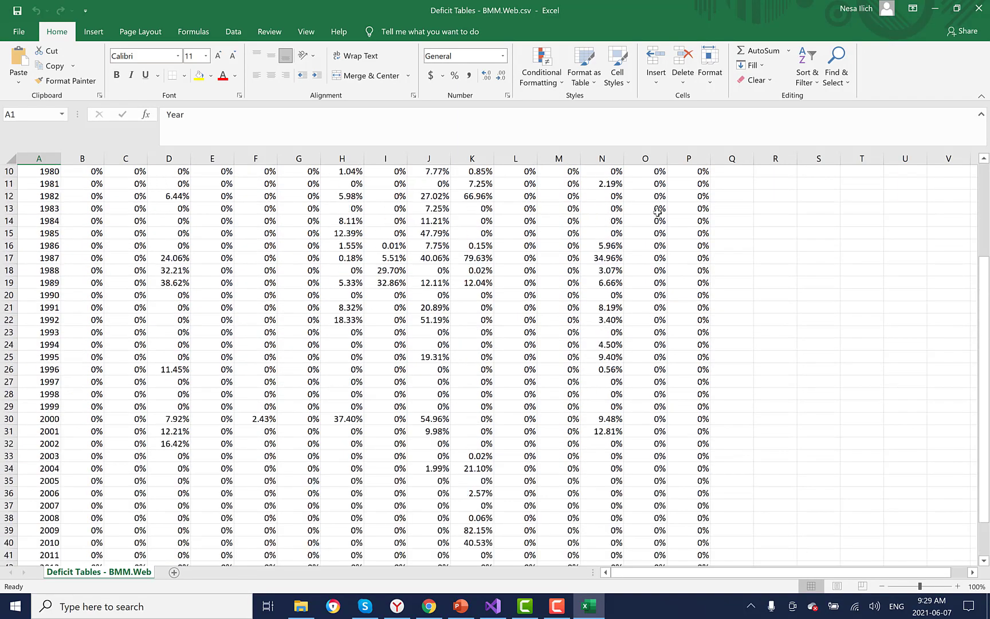
{"action": "left_click", "coordinate": [932, 8]}
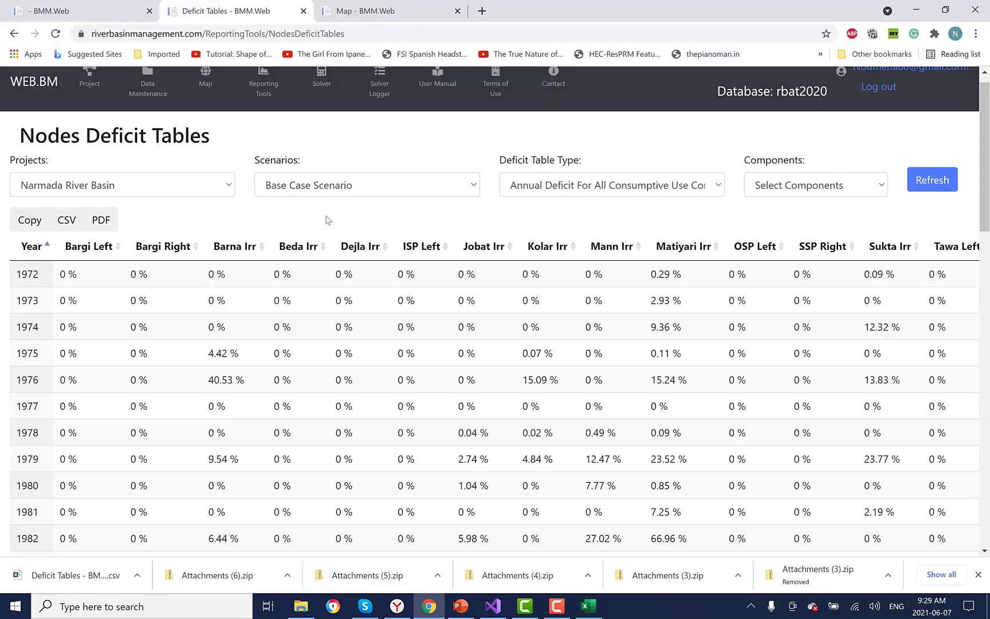
Step: Generate the nodes report as a Relative Deficit table for the Barna Irr component
{"action": "left_click", "coordinate": [719, 183]}
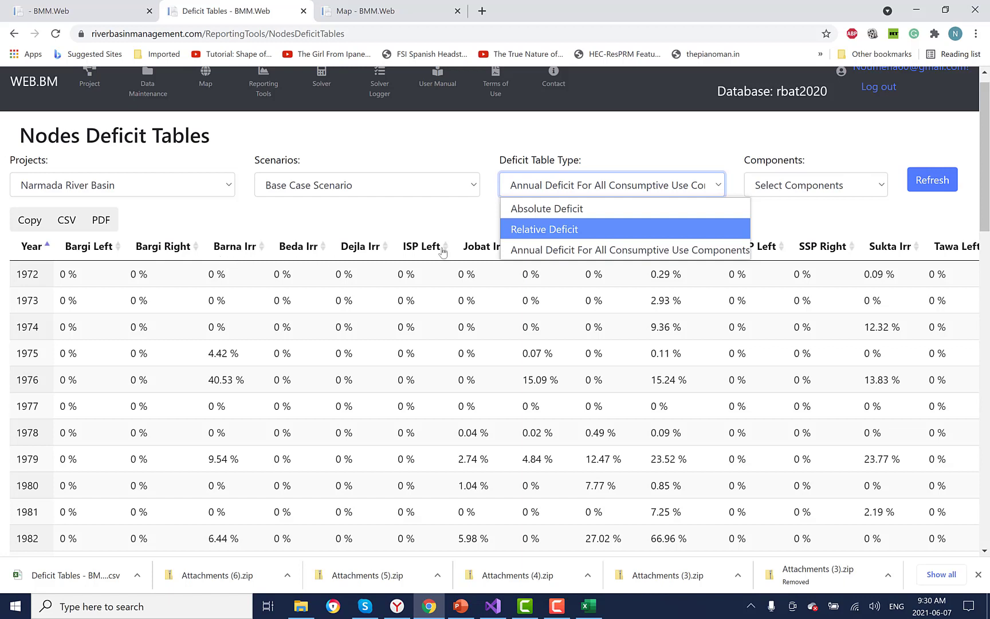
{"action": "left_click", "coordinate": [882, 186]}
{"action": "left_click", "coordinate": [882, 186]}
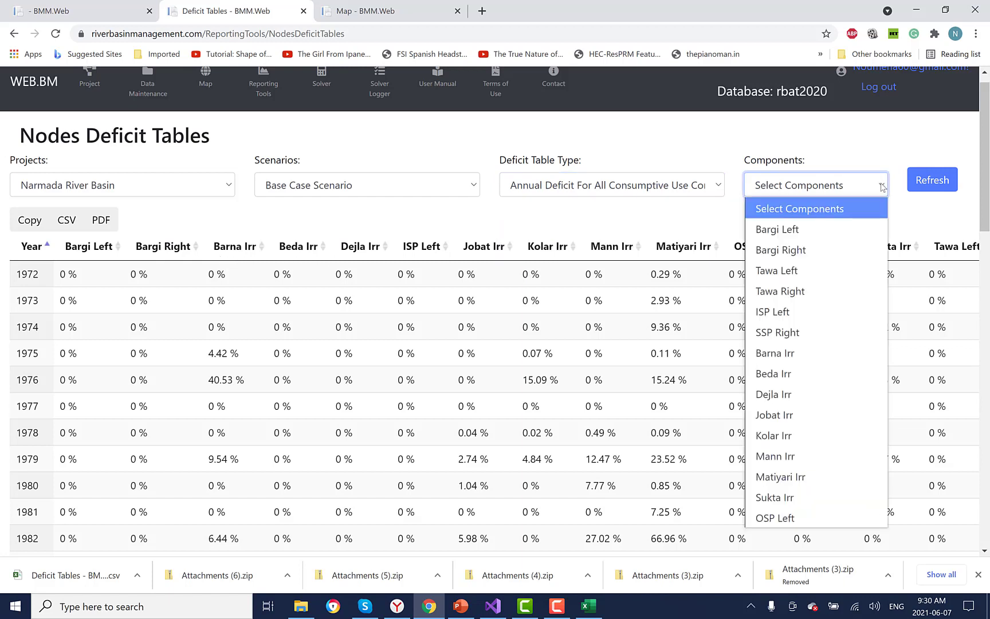
{"action": "left_click", "coordinate": [837, 351]}
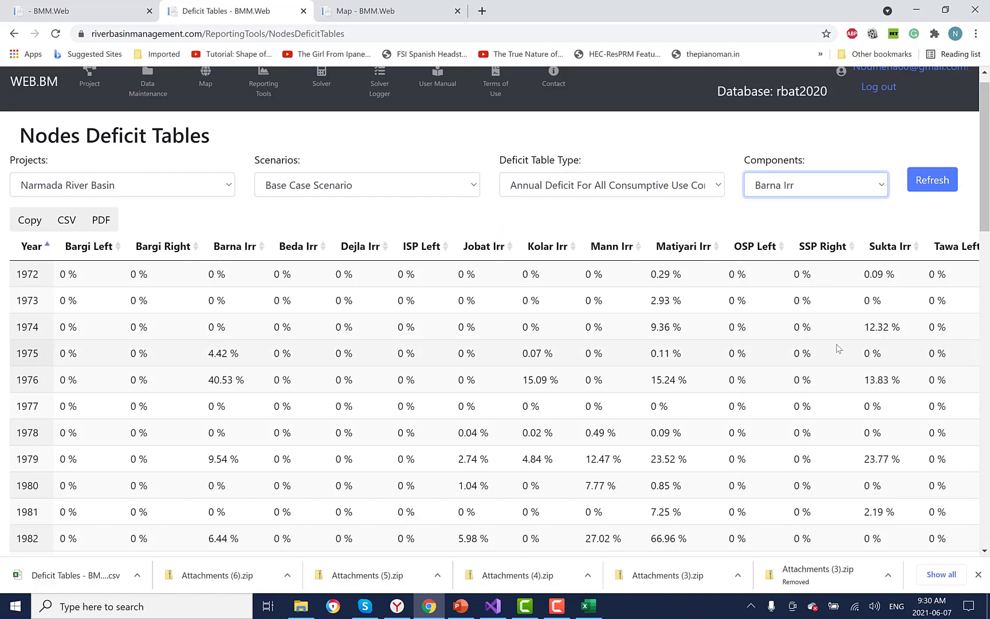
{"action": "left_click", "coordinate": [719, 190]}
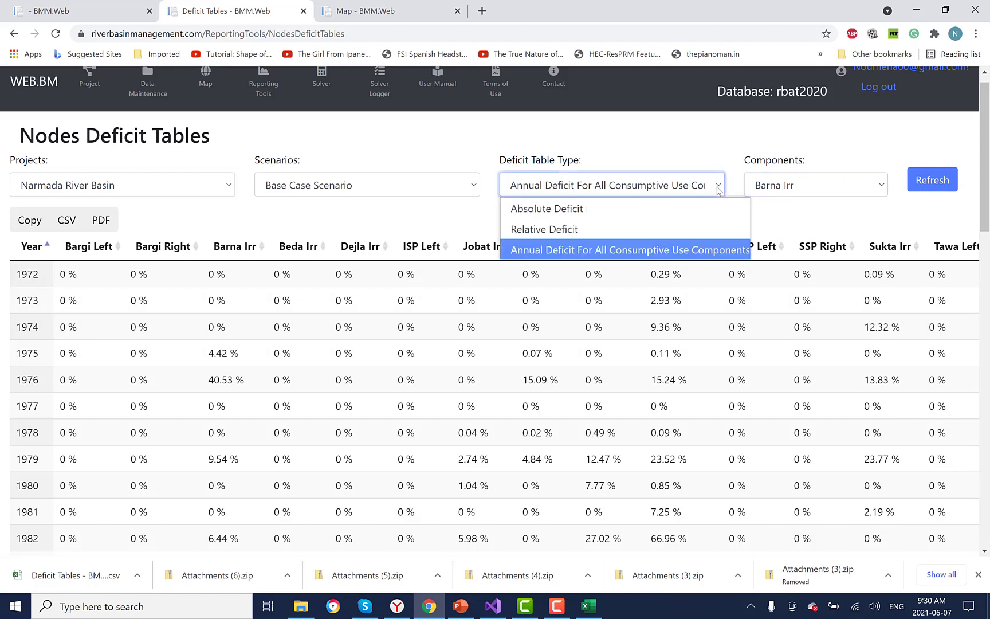
{"action": "left_click", "coordinate": [579, 231]}
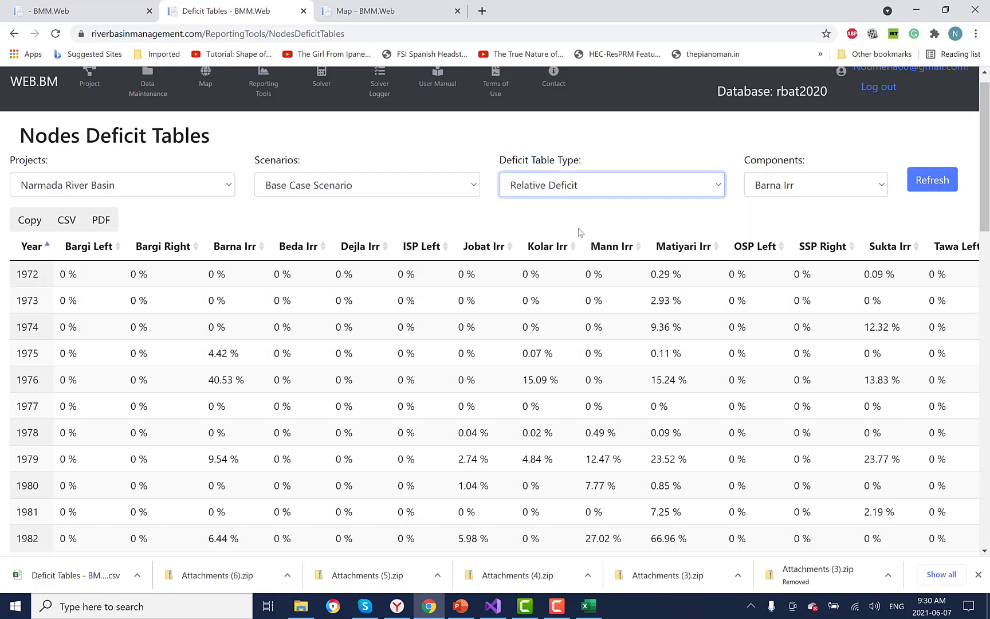
{"action": "left_click", "coordinate": [932, 181]}
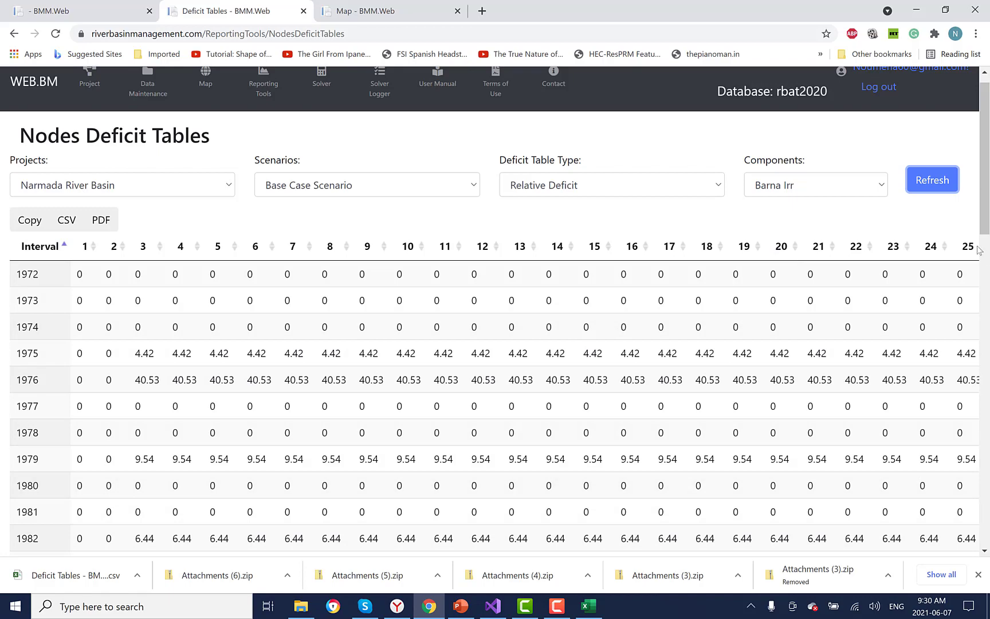
Step: Examine the relative deficits of Barna Irr across all years and all 36 intervals of the table
{"action": "left_click_drag", "start_coordinate": [984, 229], "coordinate": [982, 558]}
{"action": "left_click_drag", "start_coordinate": [668, 502], "coordinate": [963, 476]}
{"action": "left_click_drag", "start_coordinate": [986, 394], "coordinate": [985, 97]}
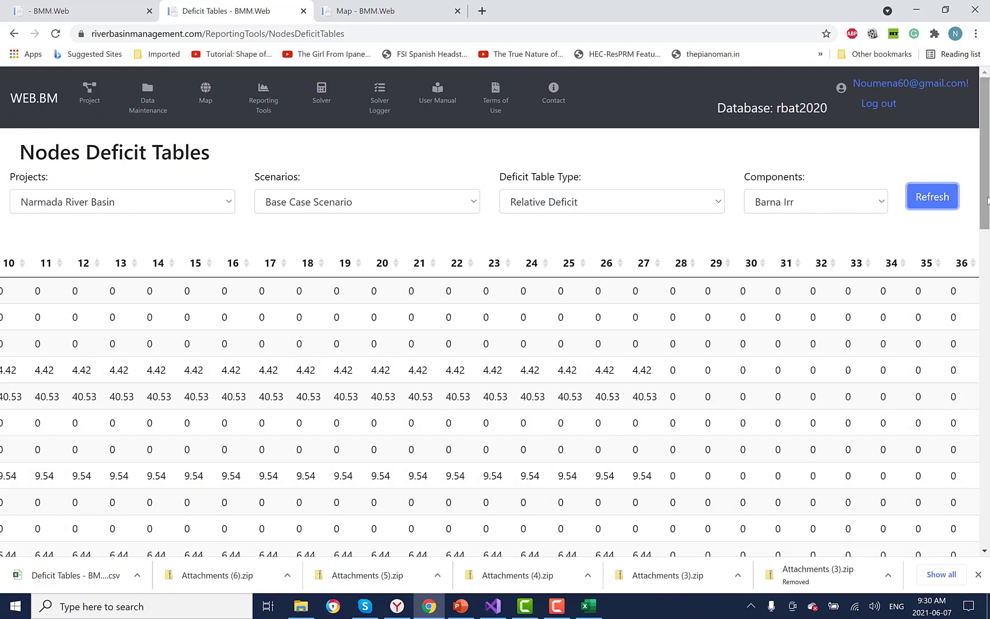
{"action": "left_click_drag", "start_coordinate": [986, 200], "coordinate": [987, 516]}
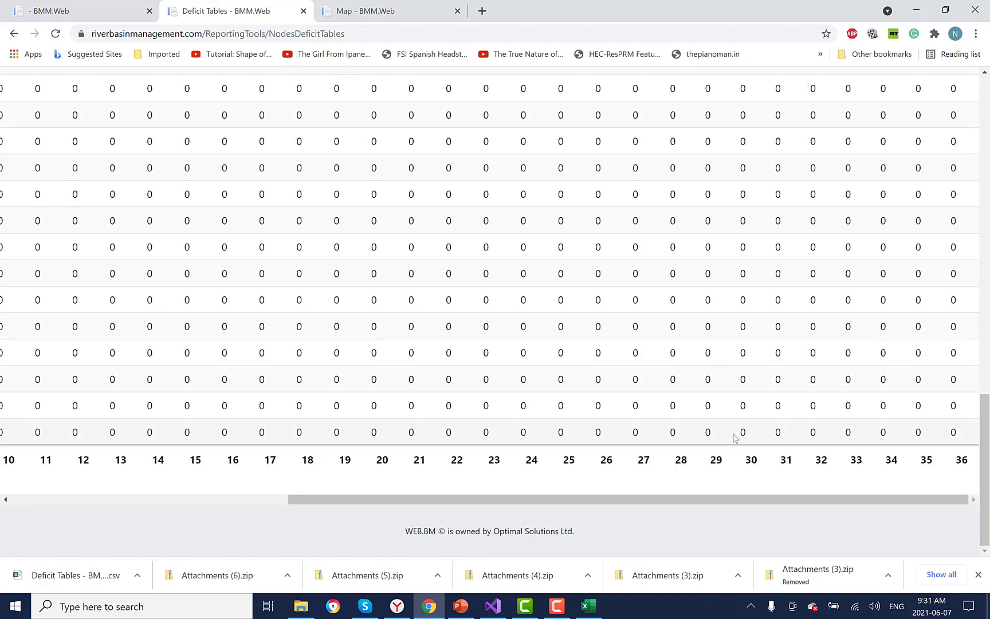
{"action": "left_click_drag", "start_coordinate": [401, 500], "coordinate": [97, 508]}
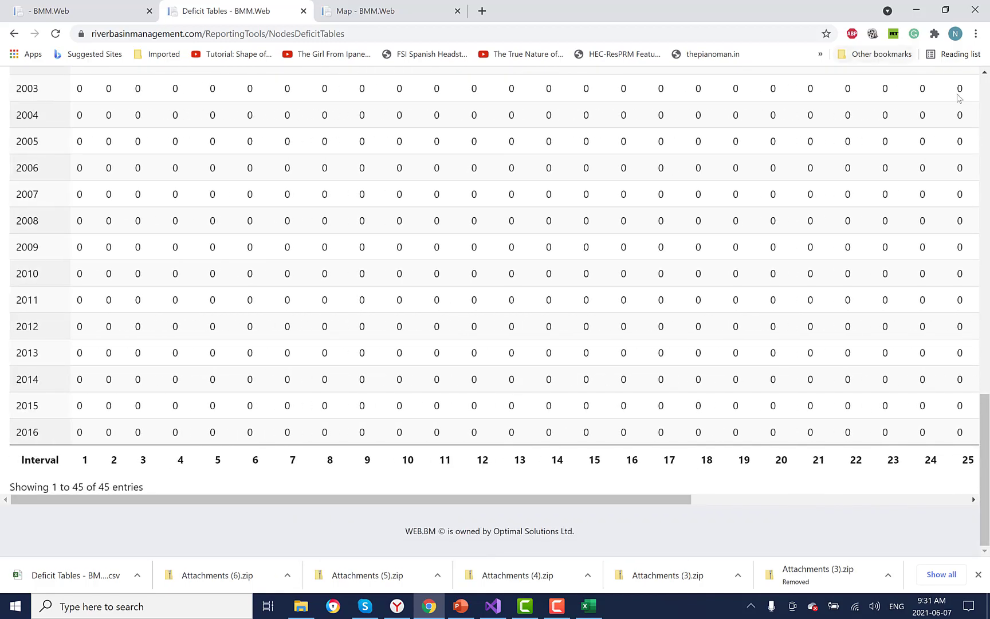
{"action": "double_click", "coordinate": [983, 95]}
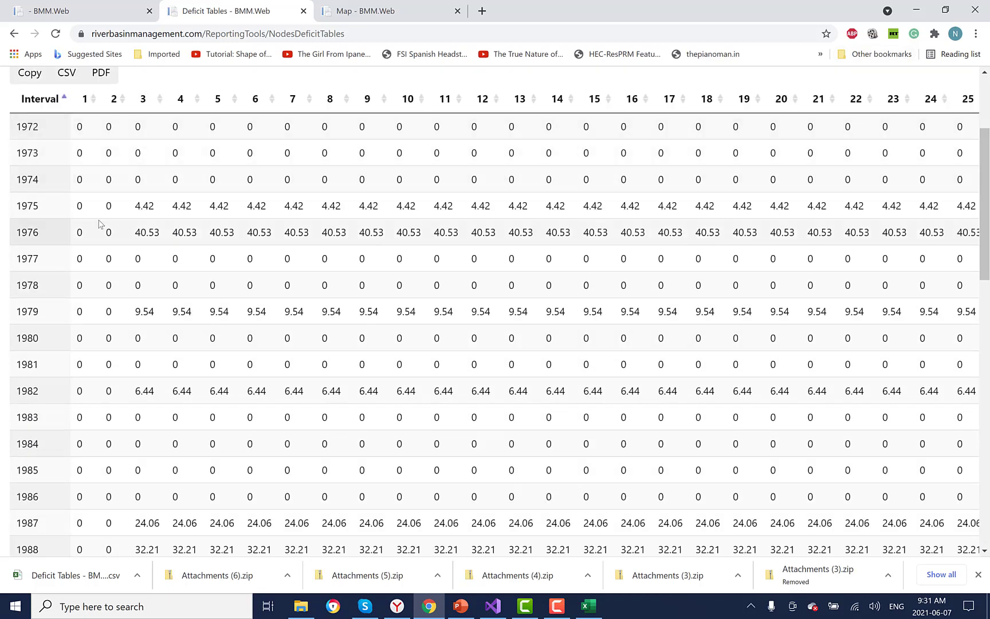
{"action": "scroll", "coordinate": [104, 221], "scroll_direction": "up", "scroll_amount": 1}
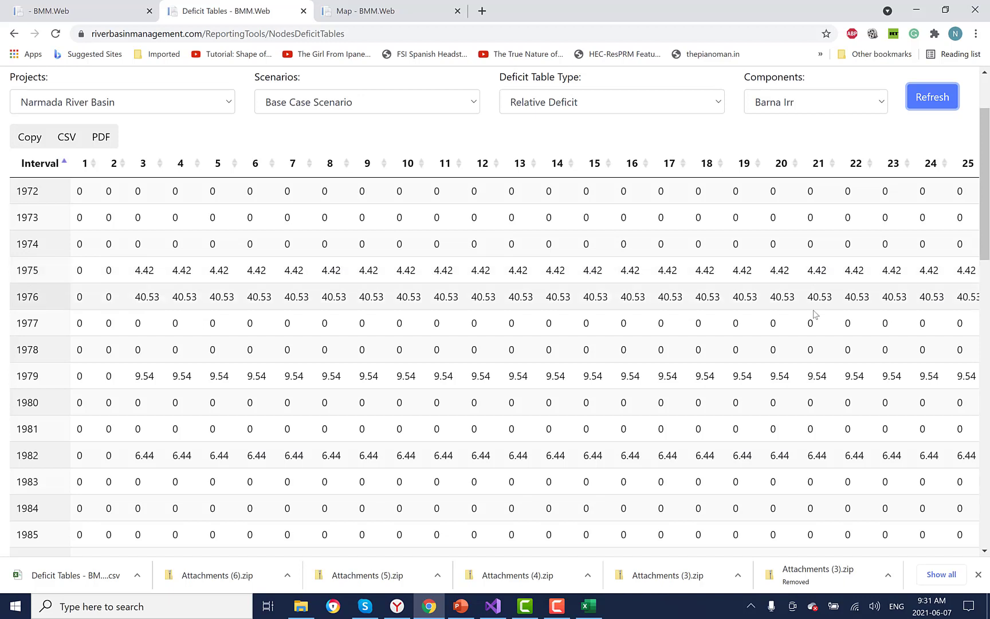
{"action": "scroll", "coordinate": [784, 359], "scroll_direction": "down", "scroll_amount": 5}
{"action": "scroll", "coordinate": [784, 359], "scroll_direction": "up", "scroll_amount": 5}
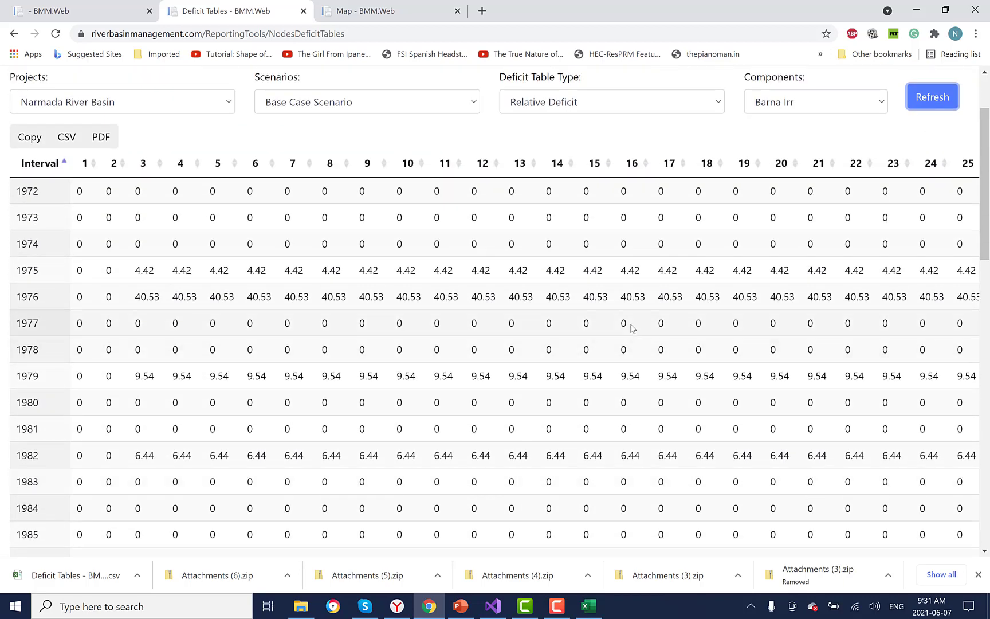
{"action": "scroll", "coordinate": [623, 361], "scroll_direction": "down", "scroll_amount": 15}
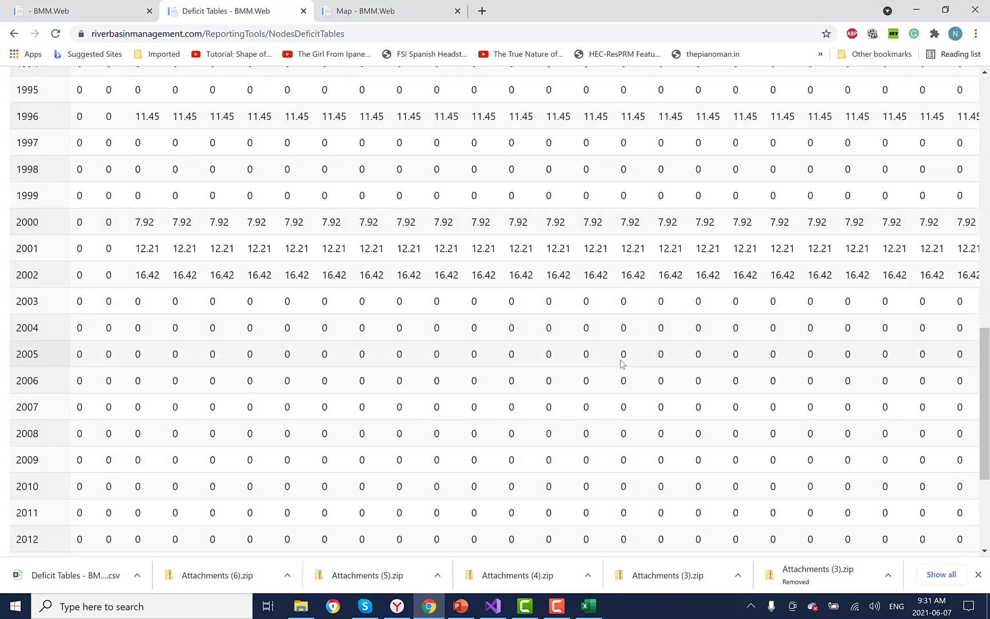
{"action": "scroll", "coordinate": [622, 364], "scroll_direction": "up", "scroll_amount": 15}
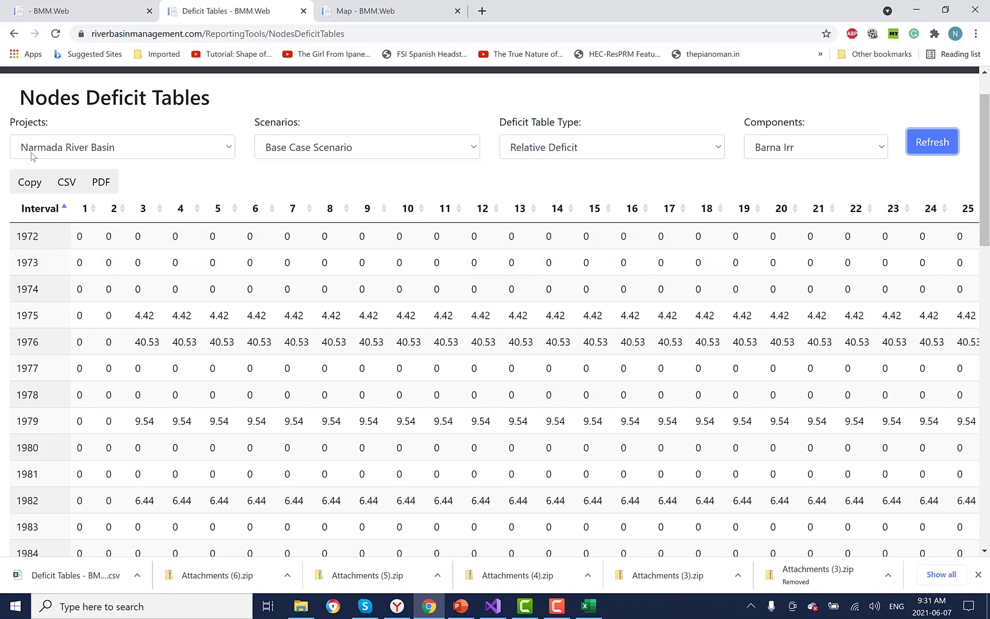
Step: Export the Barna Irr relative deficit table as a CSV file and check it in Excel, then return to the report
{"action": "left_click", "coordinate": [67, 182]}
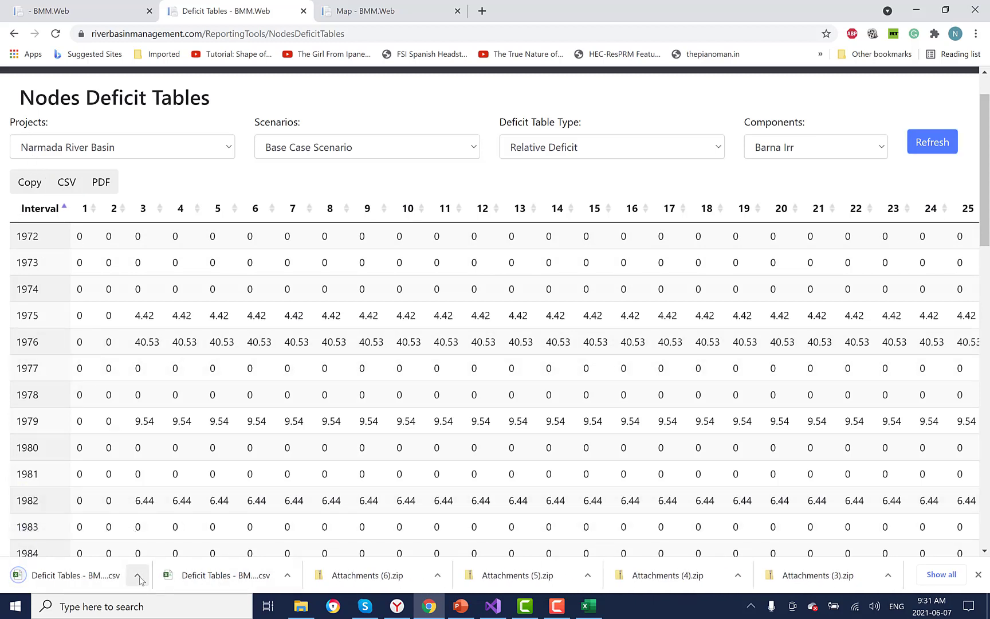
{"action": "left_click", "coordinate": [141, 580]}
{"action": "left_click", "coordinate": [171, 497]}
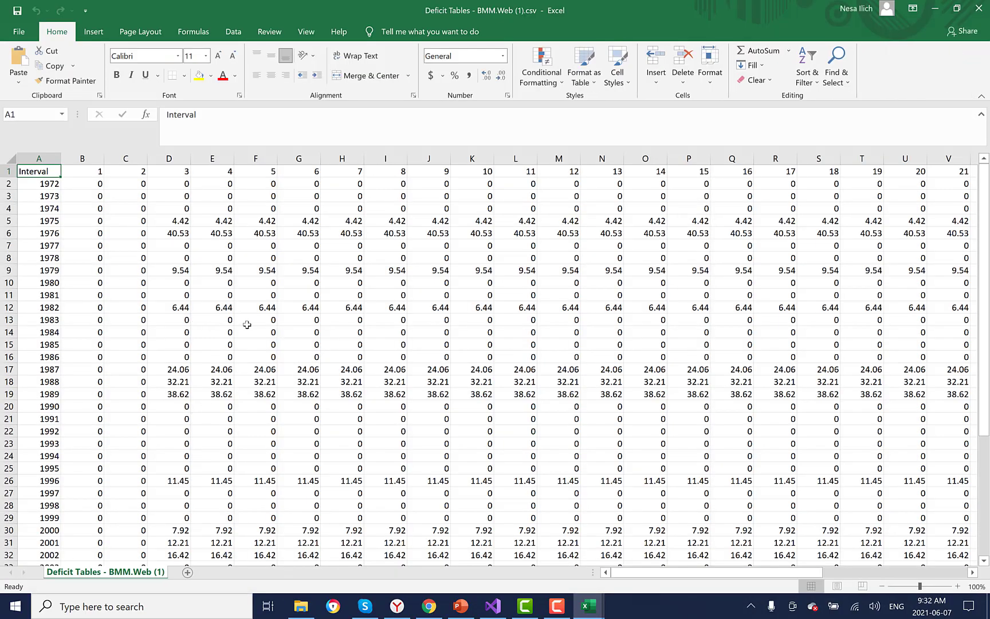
{"action": "key", "text": "alt+Tab"}
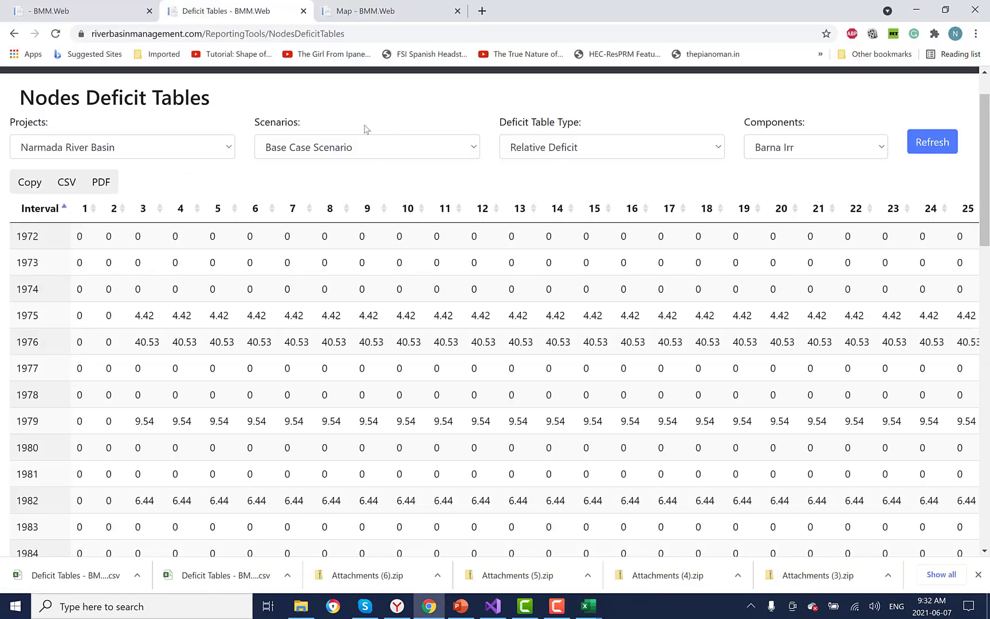
Step: Open the Channels Deficit Tables report for the Narmada River Basin project and its Base Case Scenario
{"action": "scroll", "coordinate": [366, 129], "scroll_direction": "up", "scroll_amount": 1}
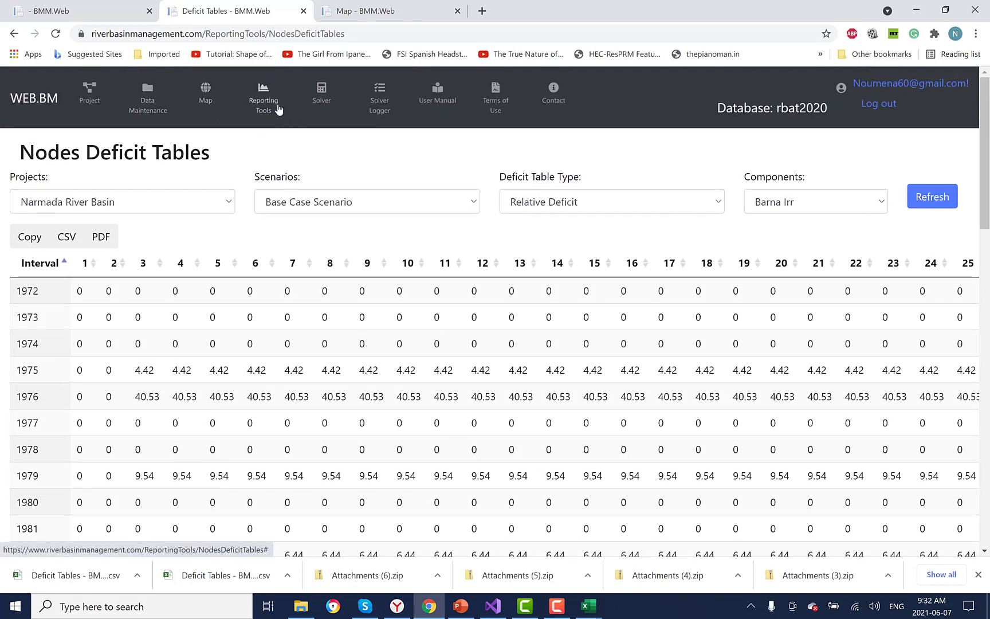
{"action": "left_click", "coordinate": [264, 104]}
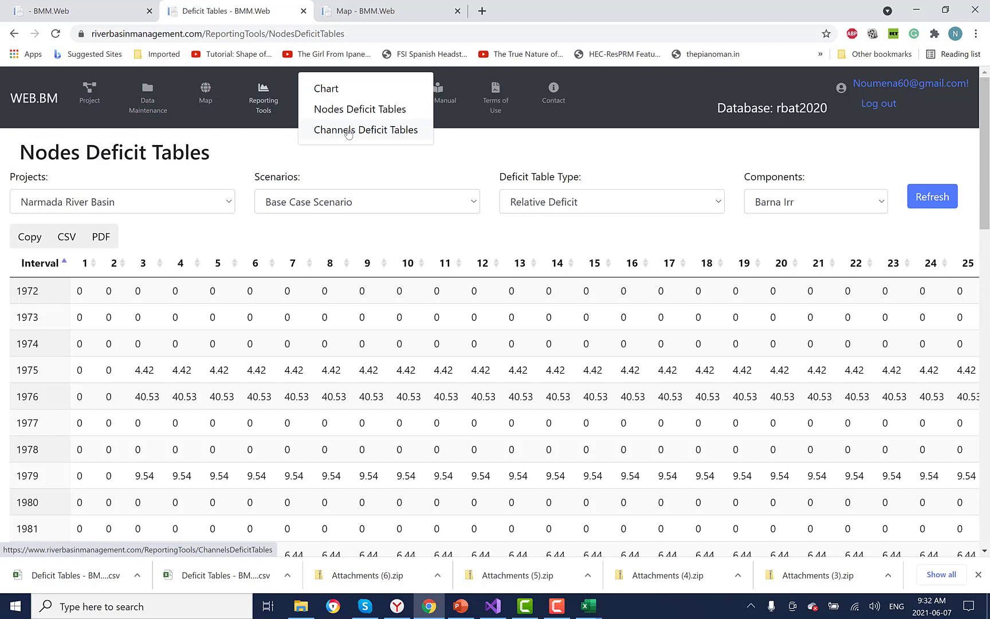
{"action": "left_click", "coordinate": [348, 131]}
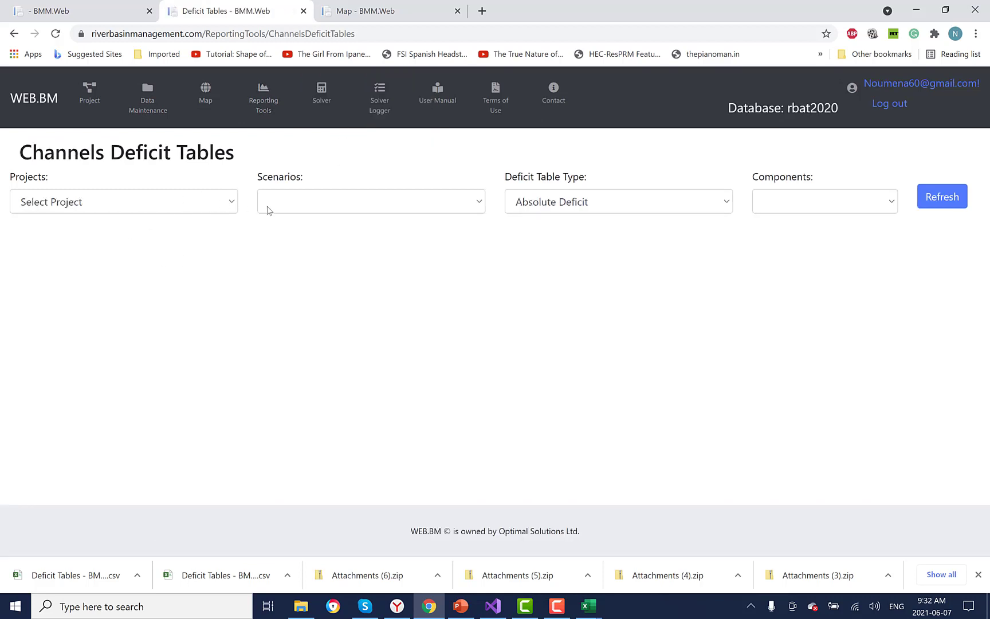
{"action": "left_click", "coordinate": [221, 200]}
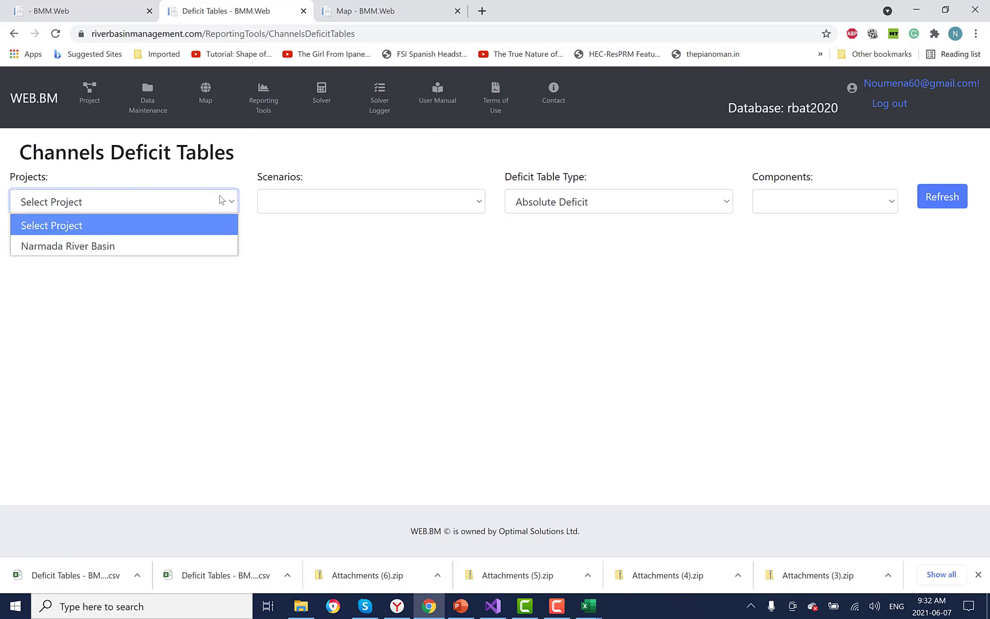
{"action": "left_click", "coordinate": [205, 245]}
{"action": "left_click", "coordinate": [332, 201]}
{"action": "left_click", "coordinate": [338, 246]}
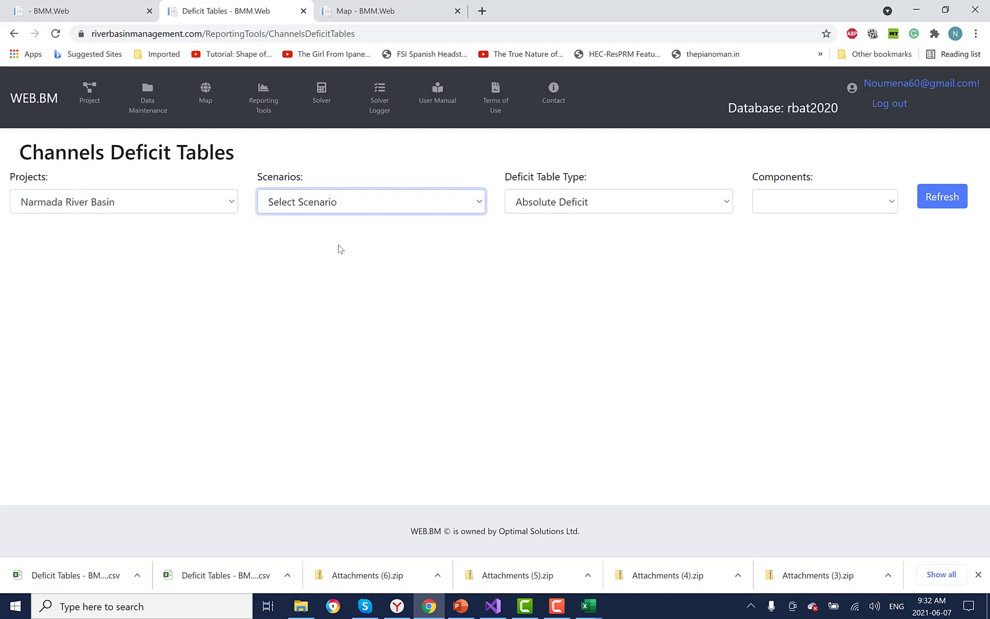
Step: Review the deficit table types and the channel components offered for the channels report
{"action": "left_click", "coordinate": [724, 206]}
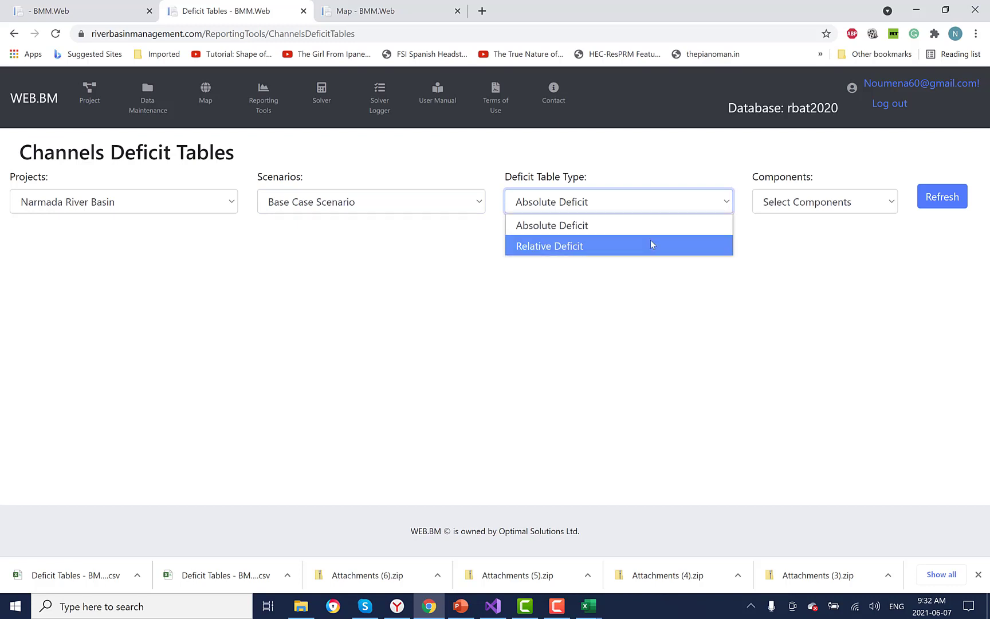
{"action": "left_click", "coordinate": [891, 207]}
{"action": "left_click", "coordinate": [892, 207]}
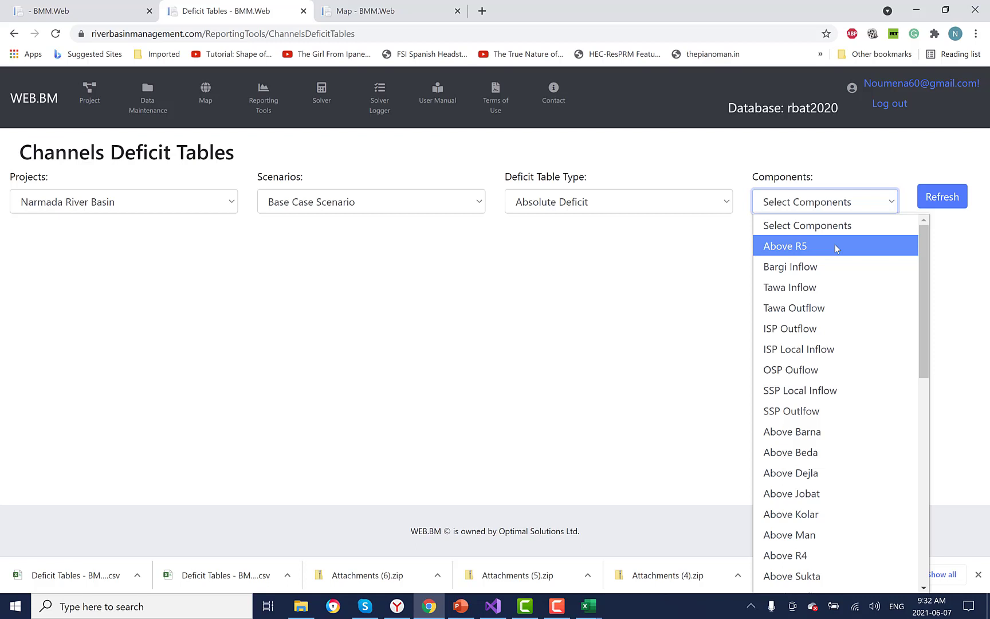
Step: Open the map of the Narmada River Basin project and bring the river reach between Hoshangabad and Jabalpur into view
{"action": "left_click", "coordinate": [205, 92]}
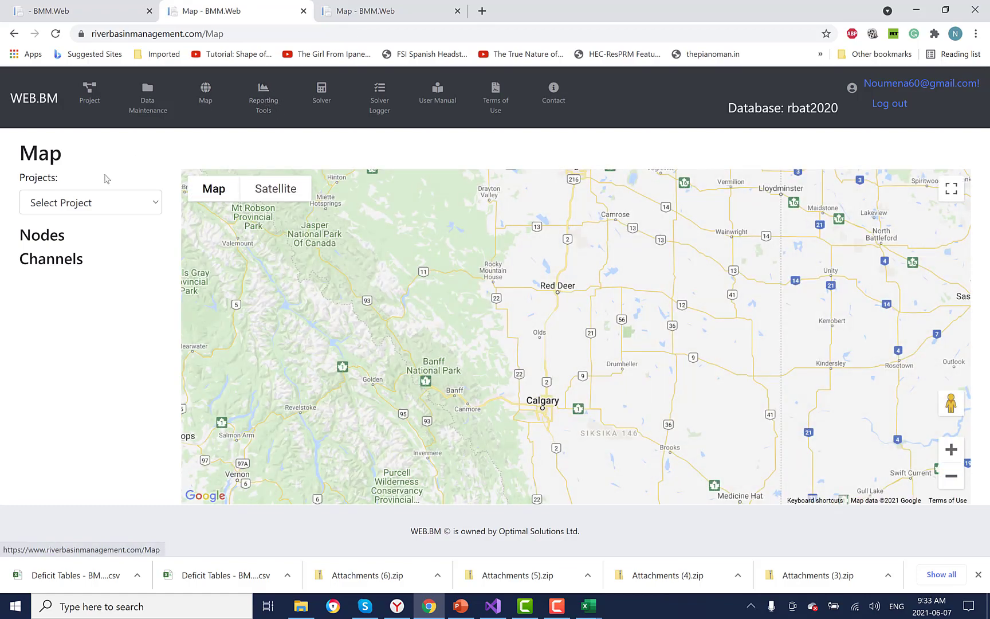
{"action": "left_click", "coordinate": [77, 201]}
{"action": "left_click", "coordinate": [109, 249]}
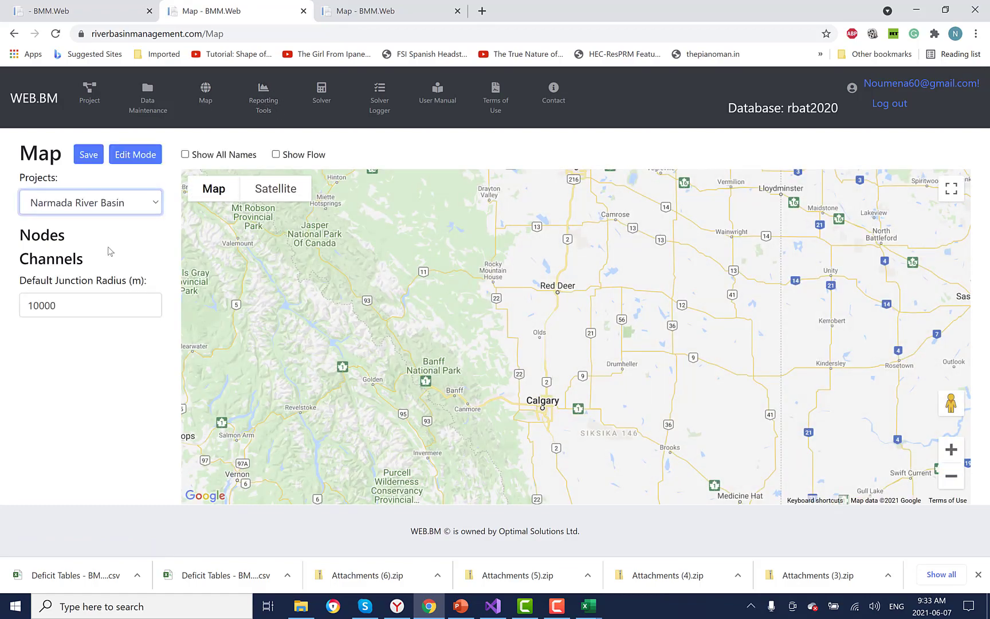
{"action": "scroll", "coordinate": [398, 262], "scroll_direction": "down", "scroll_amount": 2}
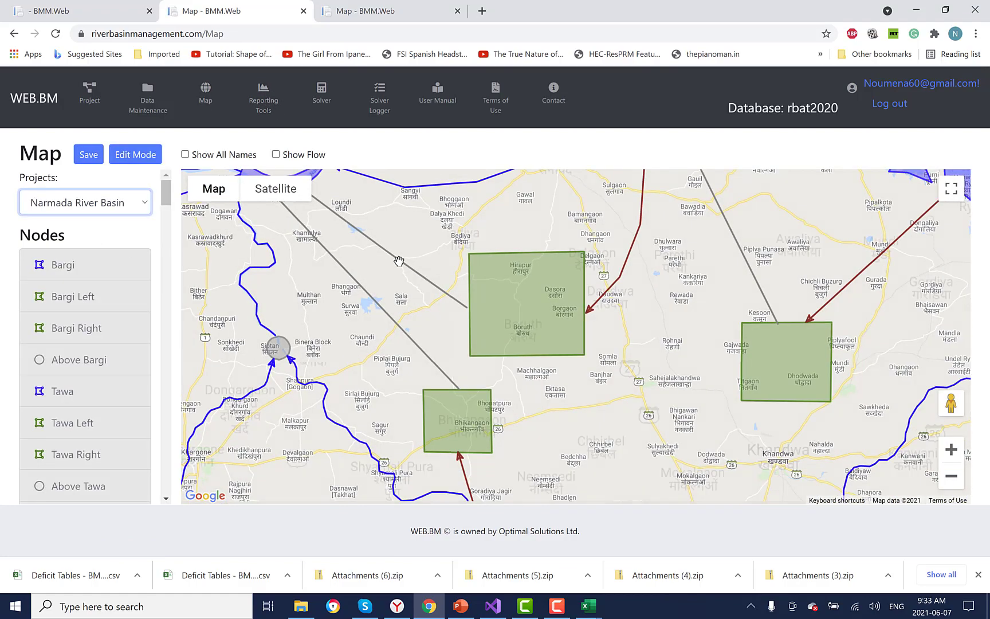
{"action": "left_click_drag", "start_coordinate": [683, 271], "coordinate": [440, 396]}
{"action": "left_click_drag", "start_coordinate": [668, 398], "coordinate": [487, 495]}
{"action": "left_click_drag", "start_coordinate": [656, 304], "coordinate": [609, 342]}
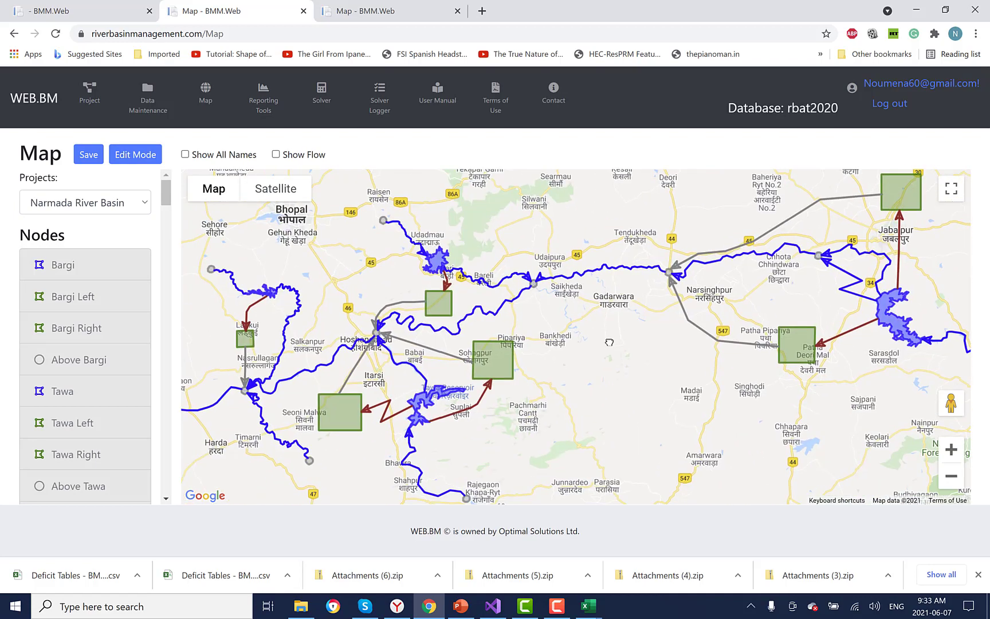
Step: Chart the Above R4 river channel near Gadarwara from the map and remove its Ideal series, keeping only Simulated
{"action": "right_click", "coordinate": [608, 270]}
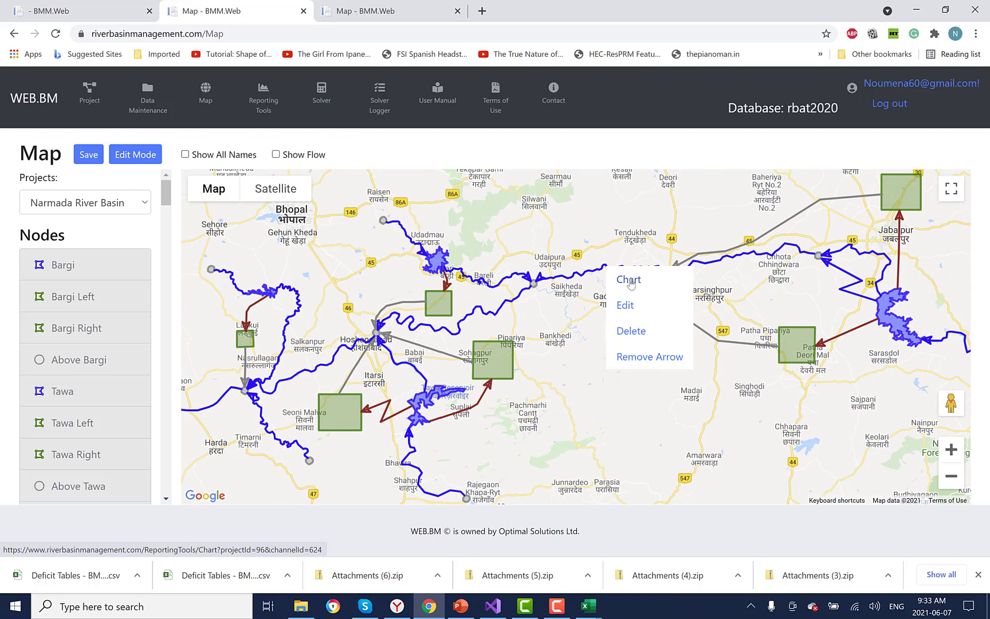
{"action": "left_click", "coordinate": [630, 282]}
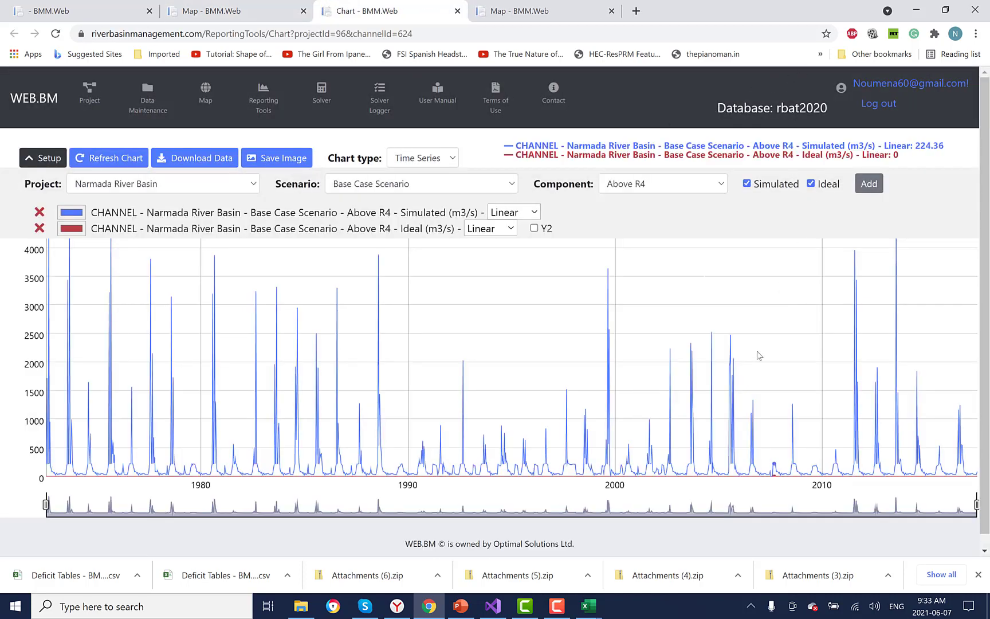
{"action": "left_click", "coordinate": [811, 184]}
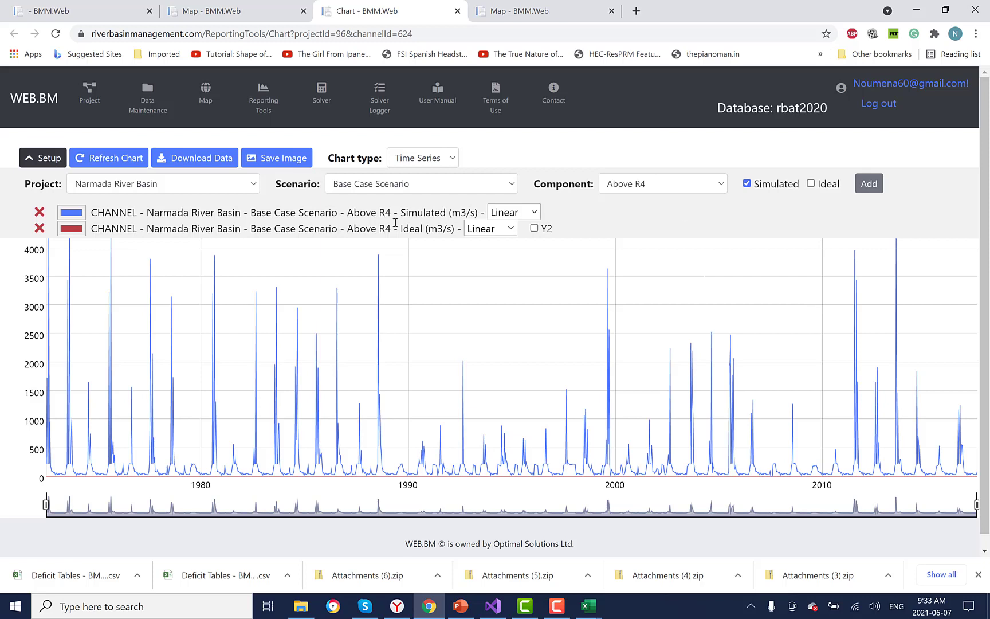
{"action": "left_click", "coordinate": [39, 228]}
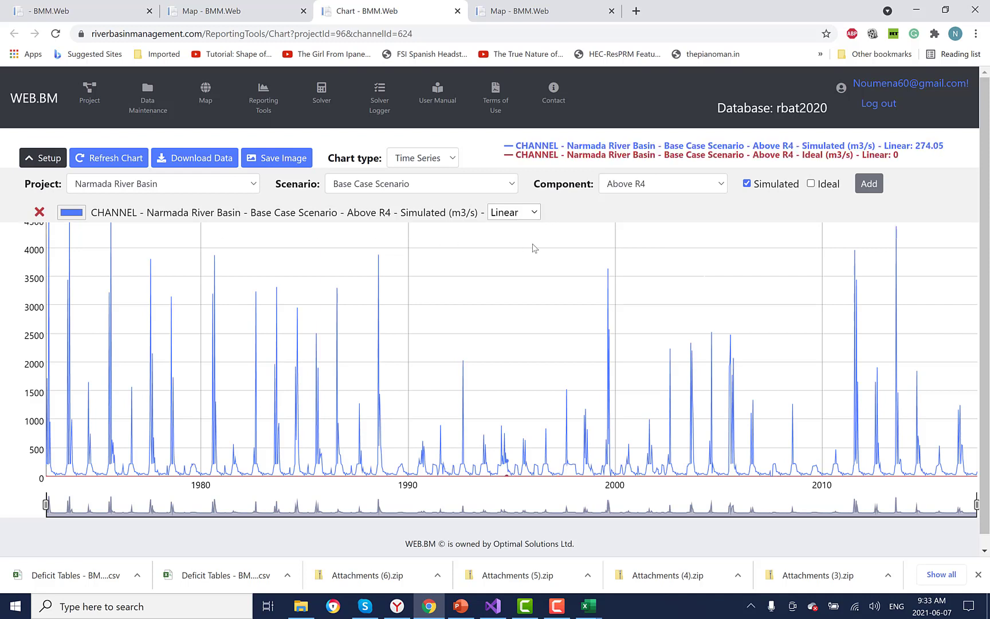
Step: Add the Simulated series of the Narmada above ISP channel to the chart and redraw it
{"action": "left_click", "coordinate": [723, 188]}
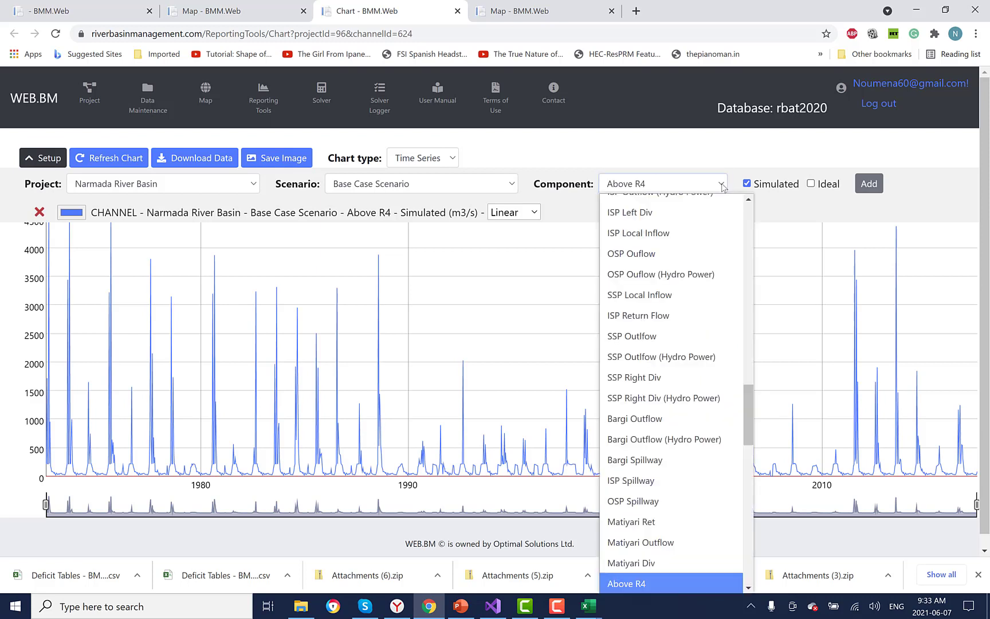
{"action": "scroll", "coordinate": [738, 238], "scroll_direction": "up", "scroll_amount": 1}
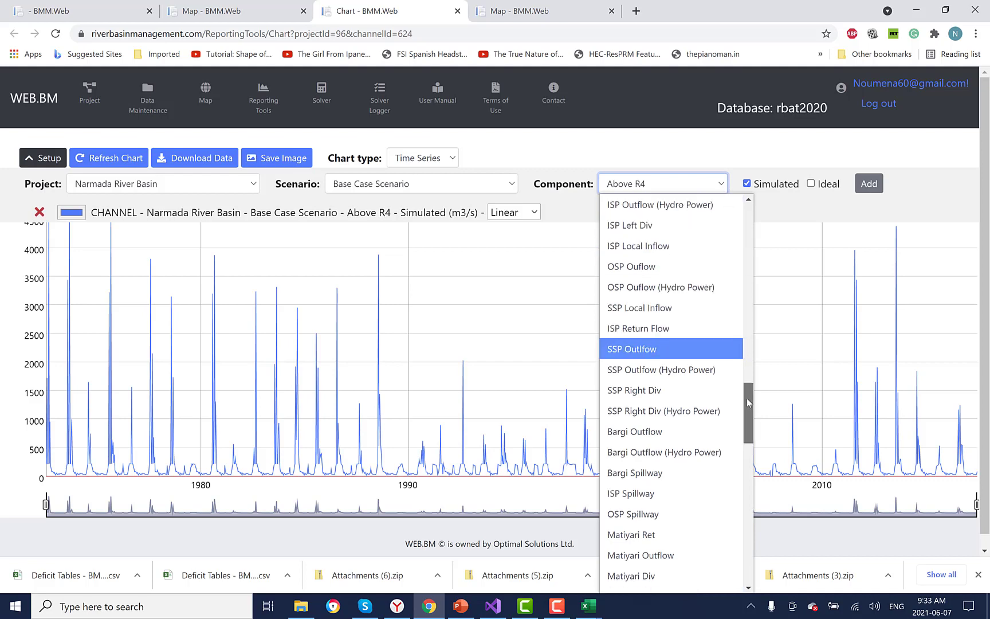
{"action": "left_click_drag", "start_coordinate": [746, 398], "coordinate": [745, 205]}
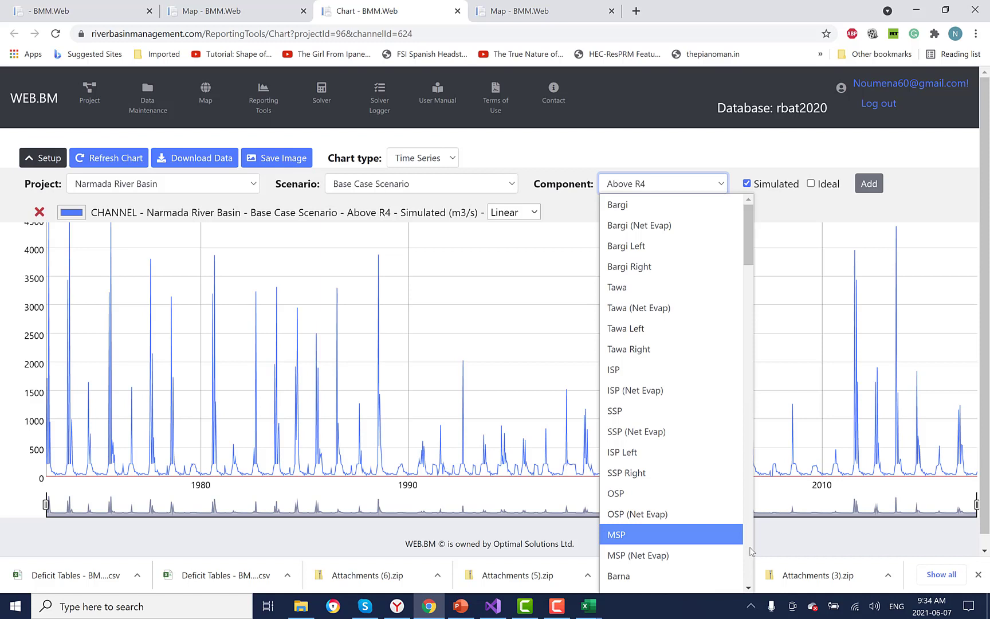
{"action": "scroll", "coordinate": [747, 546], "scroll_direction": "down", "scroll_amount": 20}
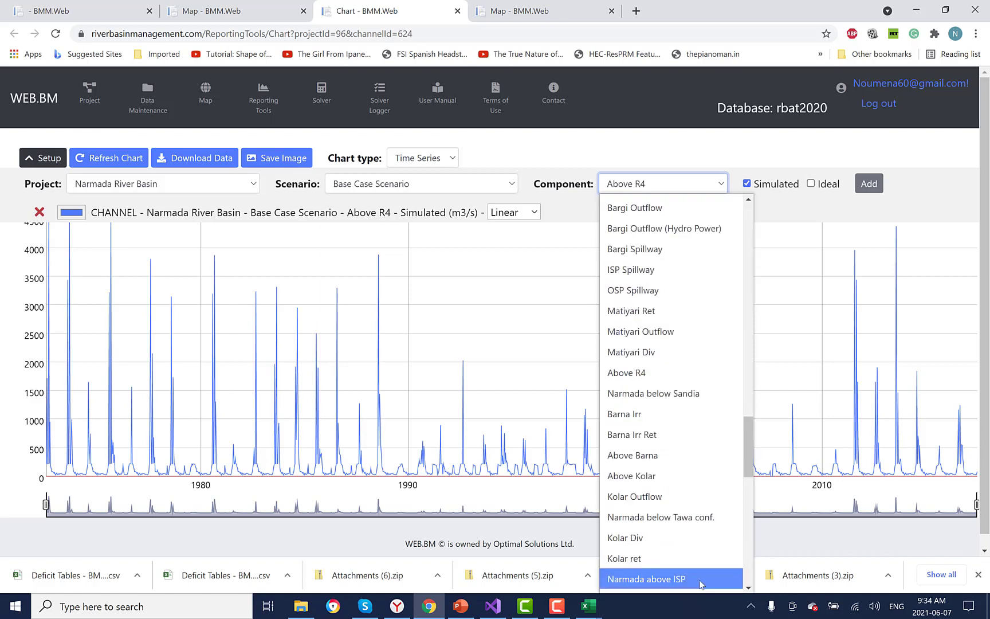
{"action": "left_click", "coordinate": [700, 583]}
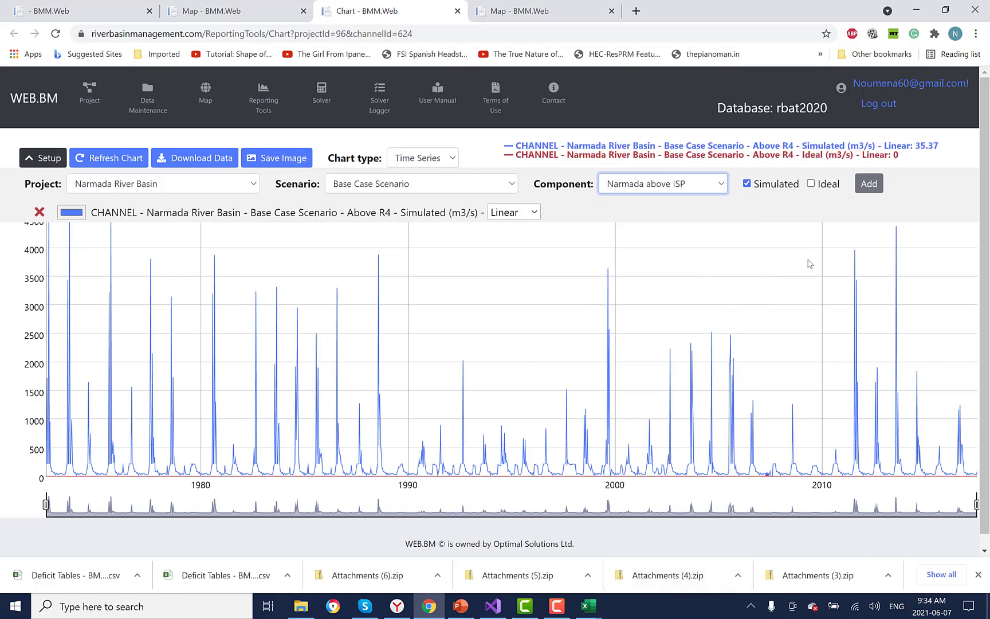
{"action": "left_click", "coordinate": [869, 184]}
{"action": "left_click", "coordinate": [826, 184]}
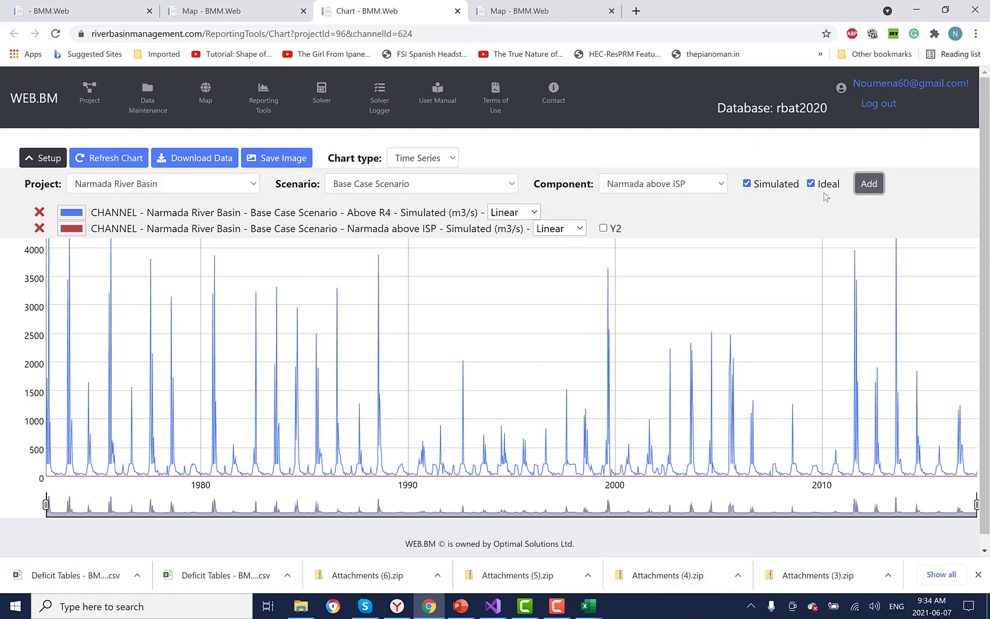
{"action": "left_click", "coordinate": [110, 161]}
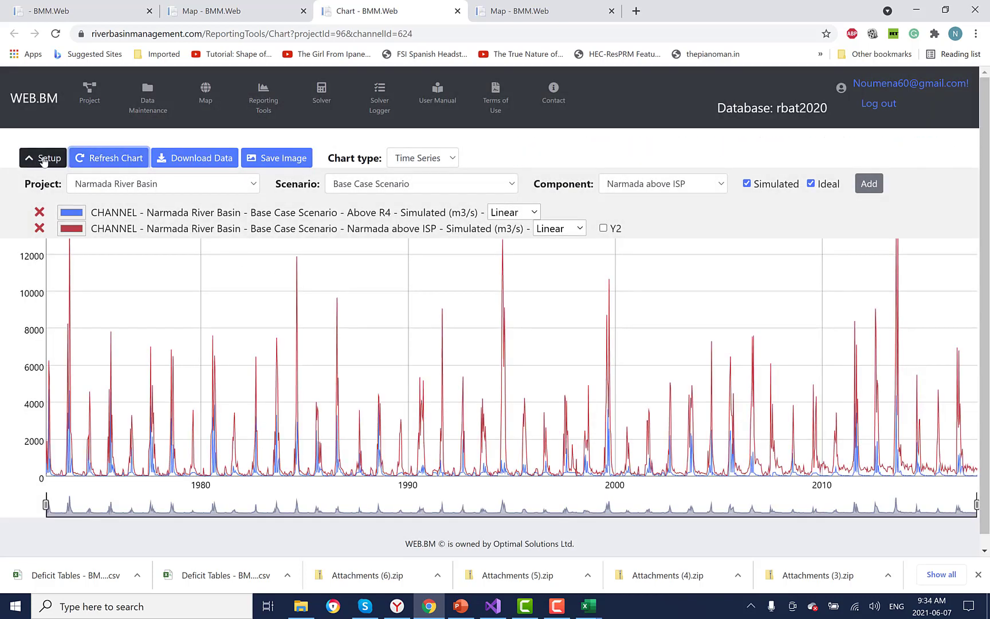
Step: Narrow the chart to a window of about four years and examine both channels' flows from mid-1976 to early 1980
{"action": "left_click", "coordinate": [24, 164]}
{"action": "left_click_drag", "start_coordinate": [977, 507], "coordinate": [507, 536]}
{"action": "left_click_drag", "start_coordinate": [436, 555], "coordinate": [122, 560]}
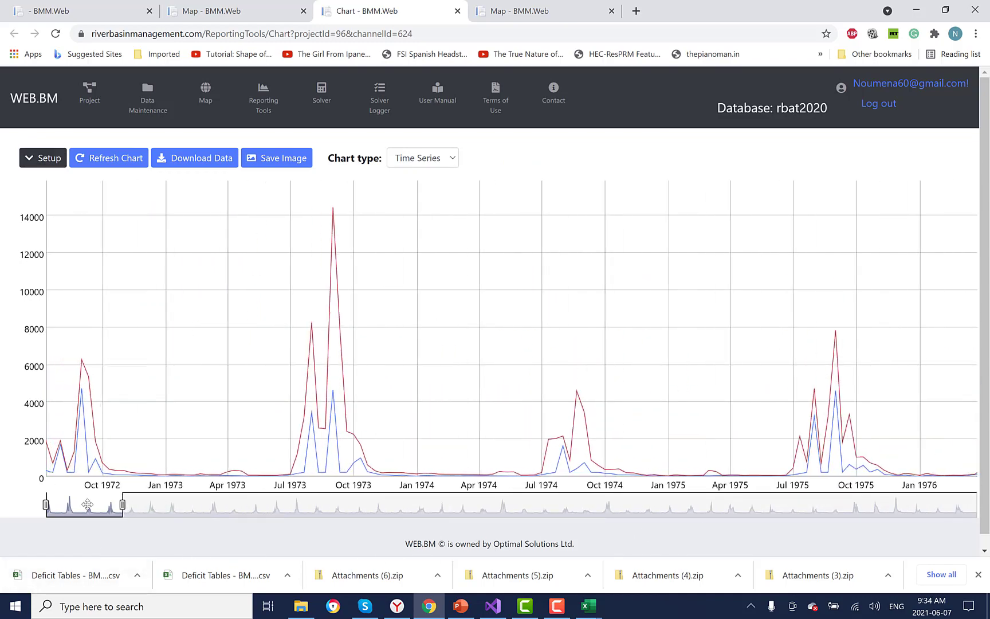
{"action": "left_click_drag", "start_coordinate": [86, 505], "coordinate": [172, 512]}
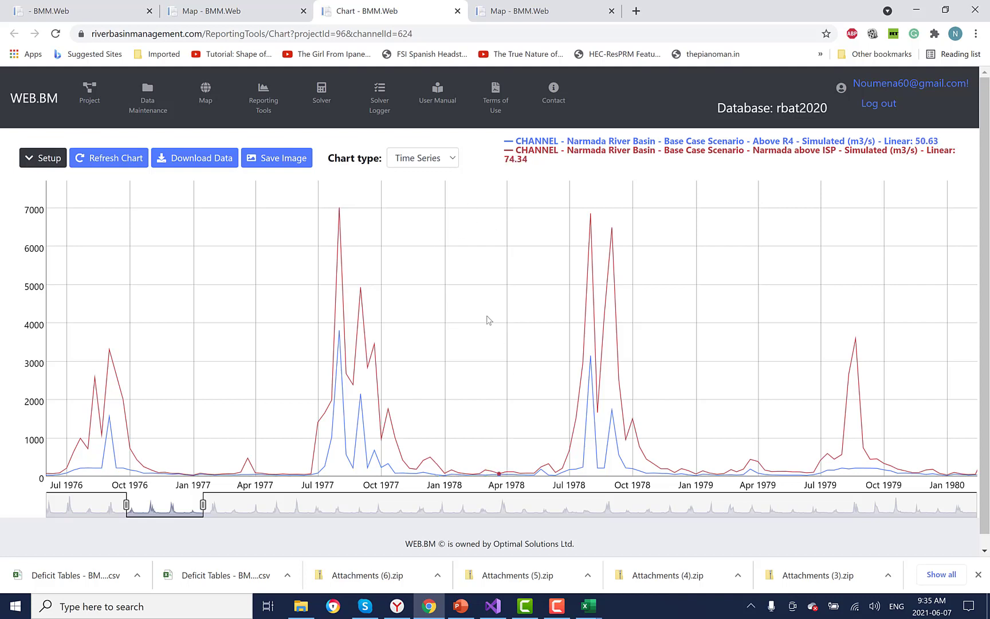
Step: Display both the Above R4 and Narmada above ISP series as Stepped and redraw the chart
{"action": "left_click", "coordinate": [50, 164]}
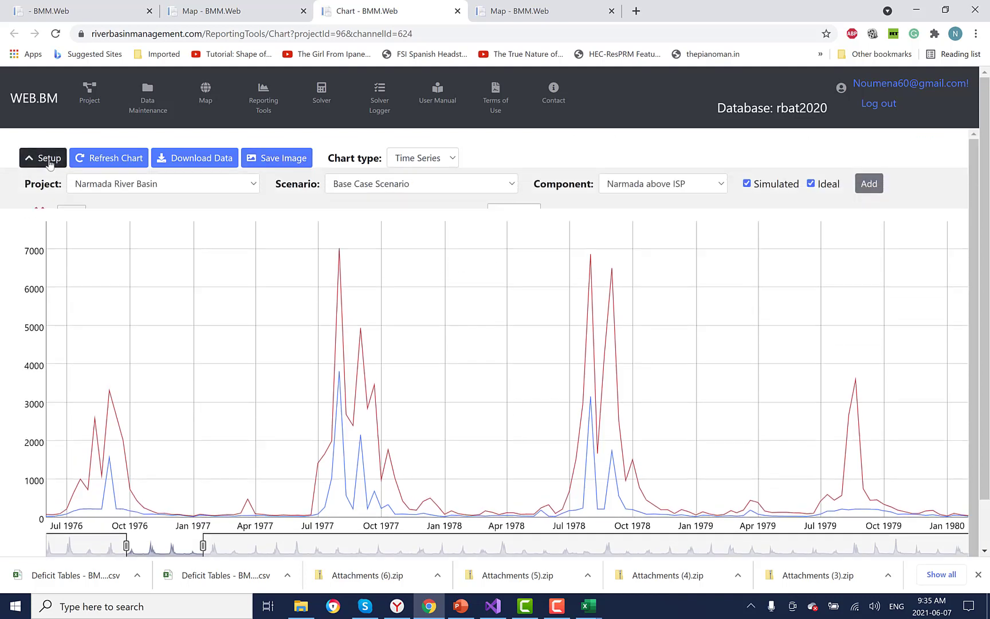
{"action": "left_click", "coordinate": [507, 212]}
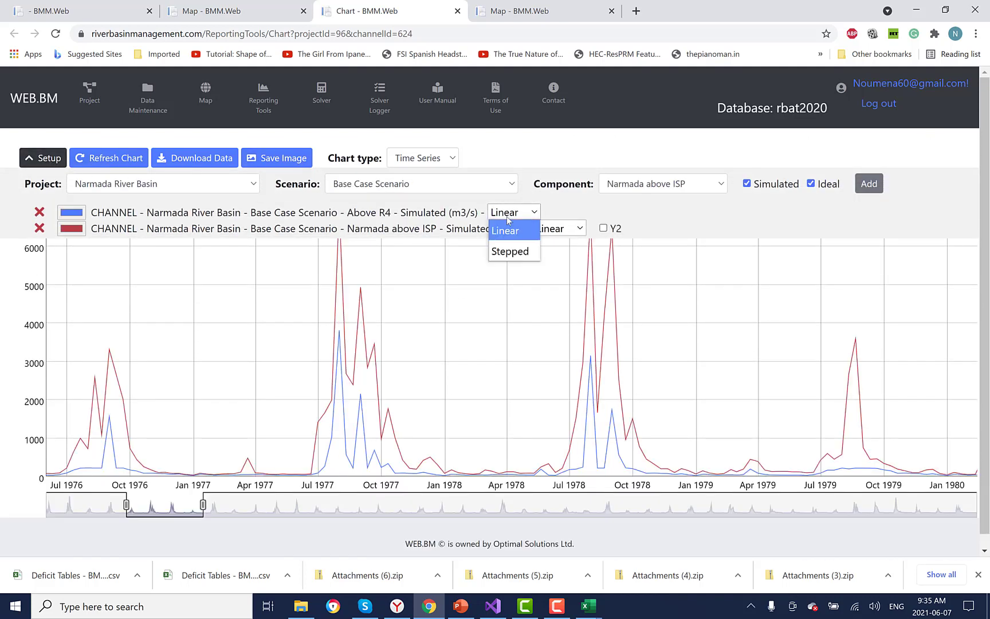
{"action": "left_click", "coordinate": [510, 250]}
{"action": "left_click", "coordinate": [558, 228]}
{"action": "left_click", "coordinate": [556, 267]}
{"action": "left_click", "coordinate": [109, 158]}
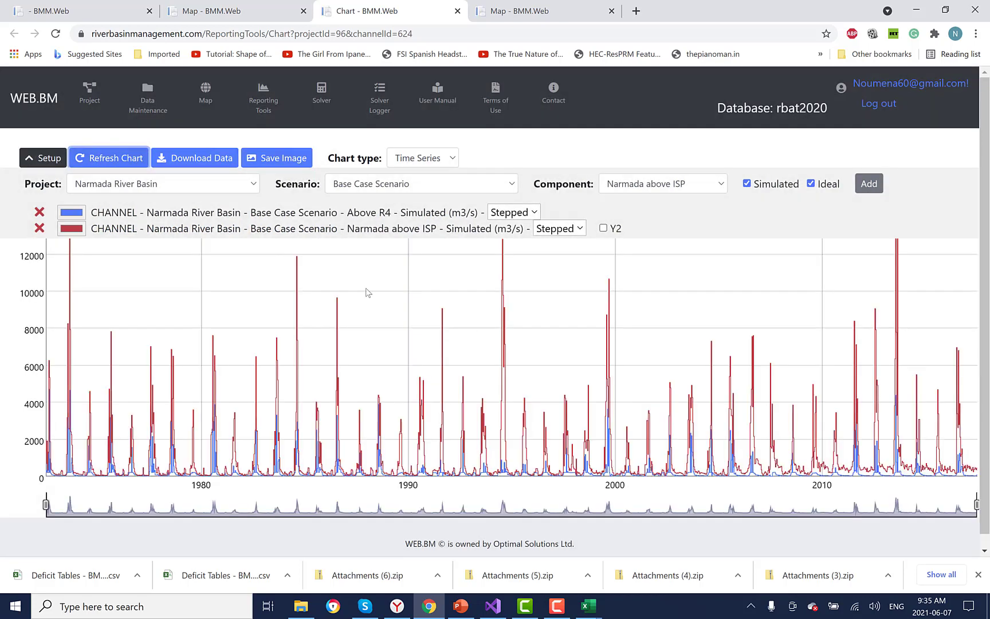
Step: Examine the stepped flows of both channels over a window of about three years, from 1985 to early 1988
{"action": "left_click_drag", "start_coordinate": [976, 503], "coordinate": [117, 568]}
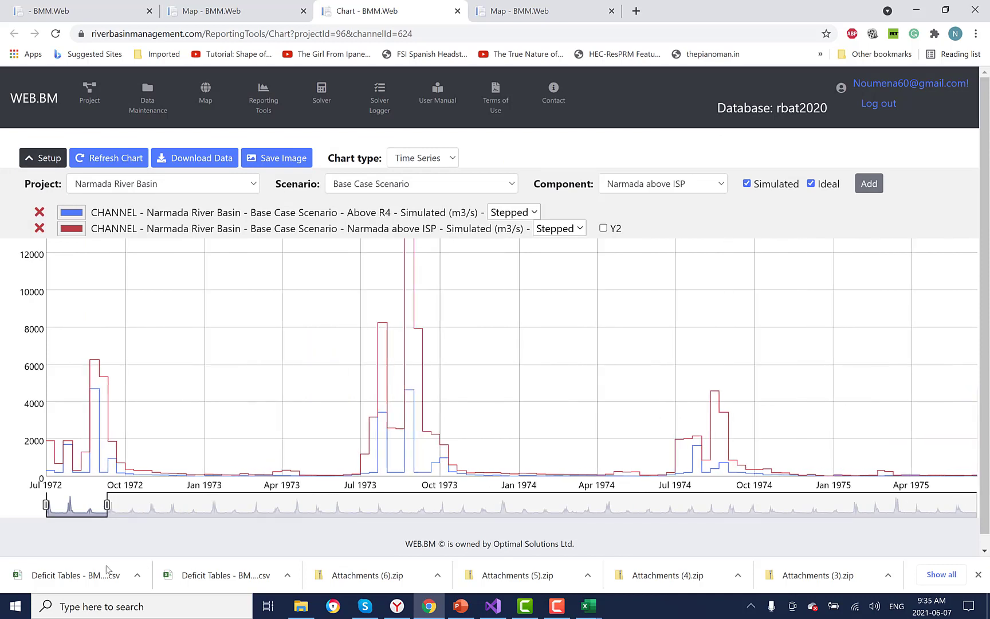
{"action": "left_click_drag", "start_coordinate": [76, 507], "coordinate": [339, 523]}
{"action": "left_click", "coordinate": [33, 161]}
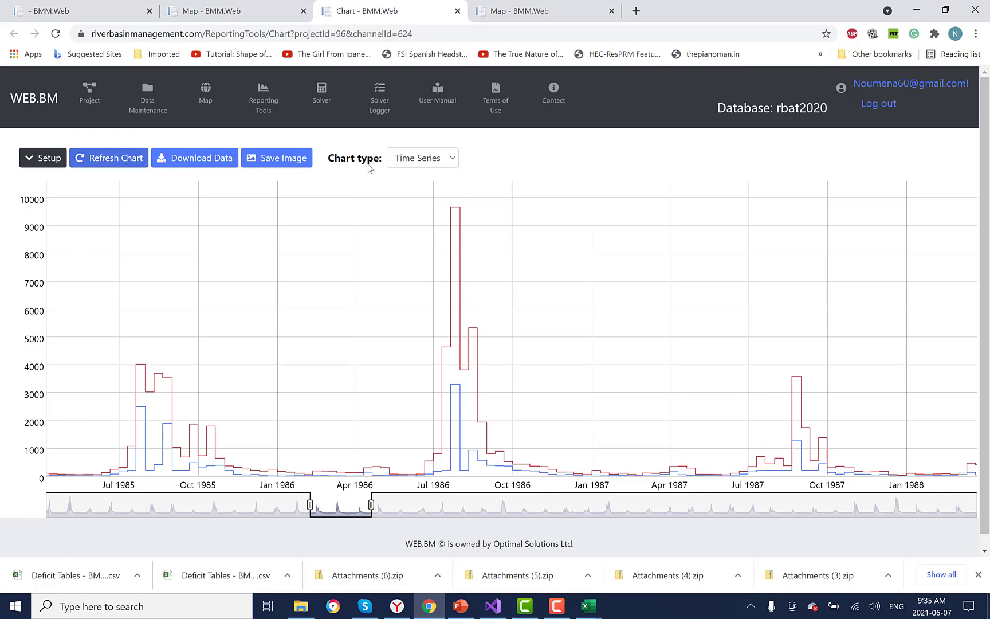
Step: Switch the chart type to Exceedence and exclude Ideal from the series selection
{"action": "left_click", "coordinate": [444, 159]}
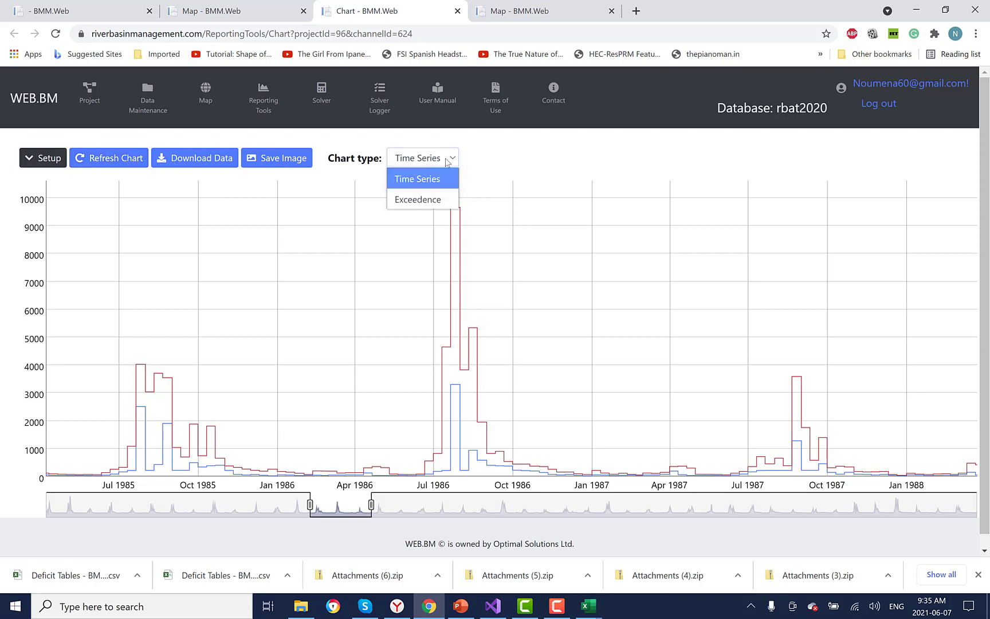
{"action": "left_click", "coordinate": [443, 201]}
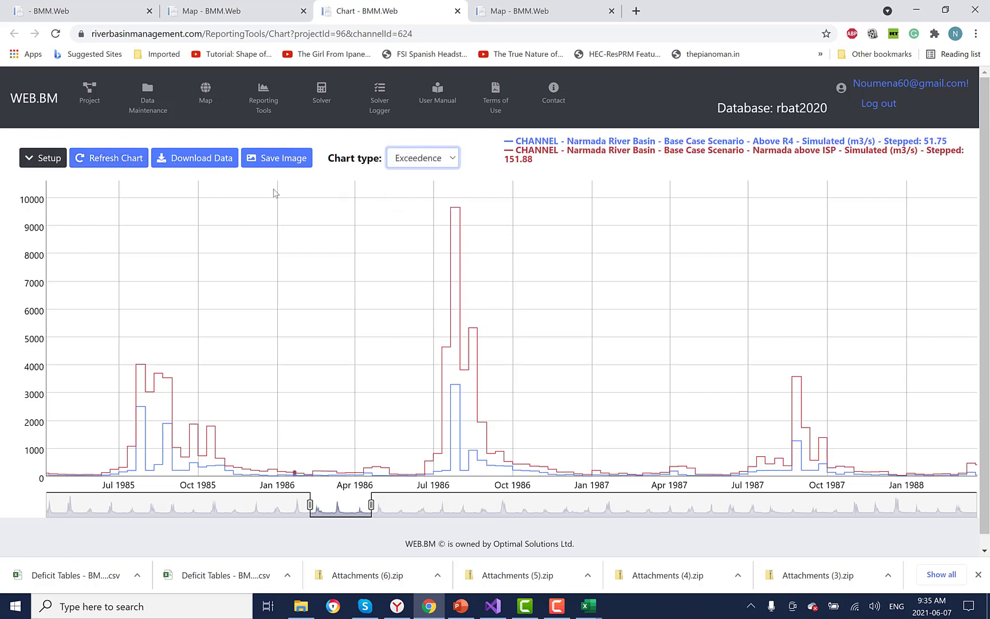
{"action": "left_click", "coordinate": [50, 160]}
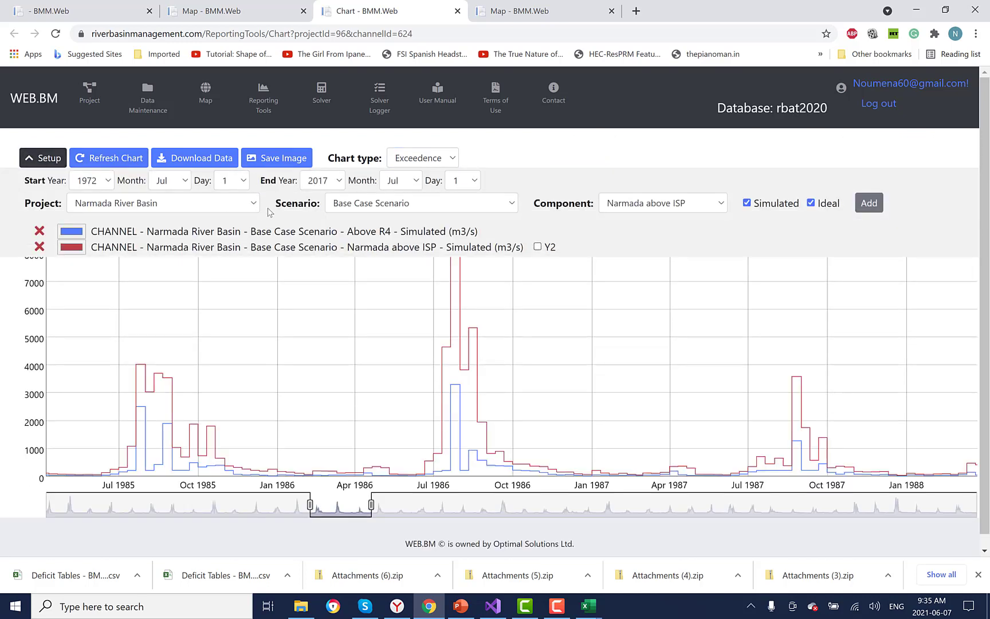
{"action": "left_click", "coordinate": [810, 203]}
Step: Set the exceedance period's end date to 1 Sep 2016 and plot the exceedance curves at full height
{"action": "left_click", "coordinate": [340, 181]}
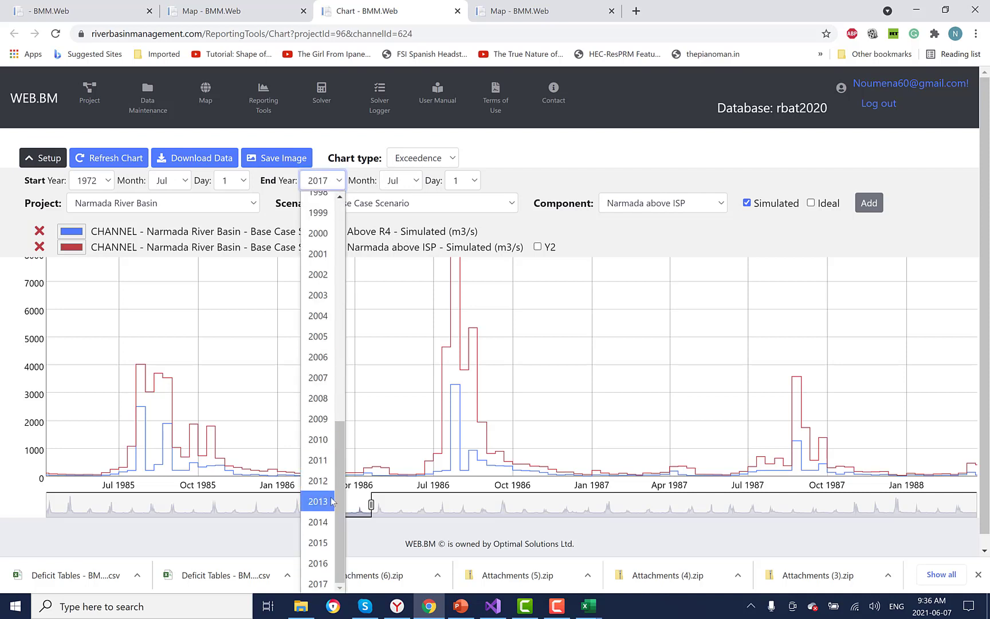
{"action": "left_click", "coordinate": [321, 563]}
{"action": "left_click", "coordinate": [414, 181]}
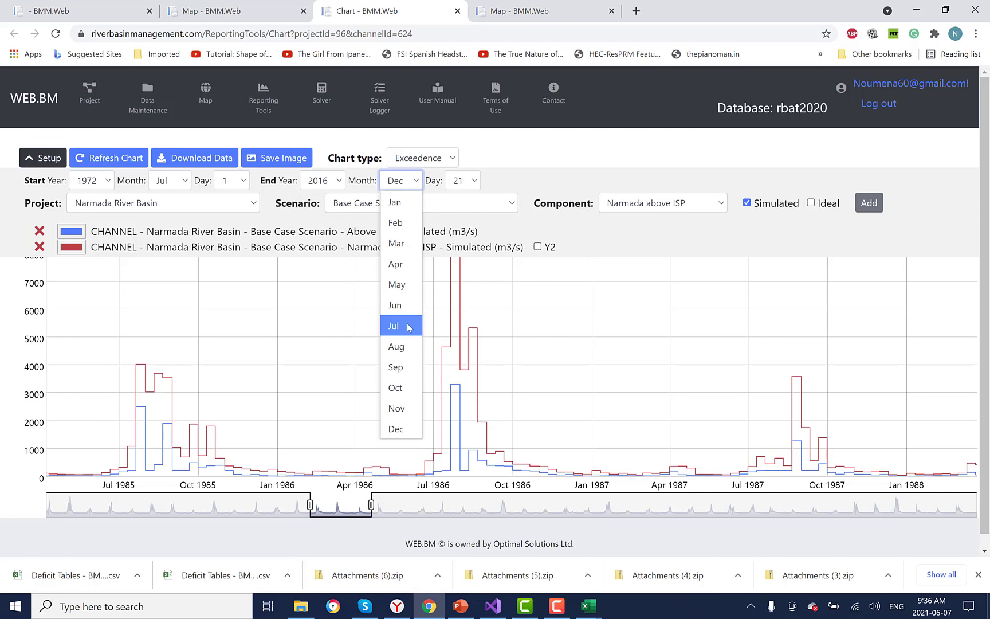
{"action": "left_click", "coordinate": [400, 368]}
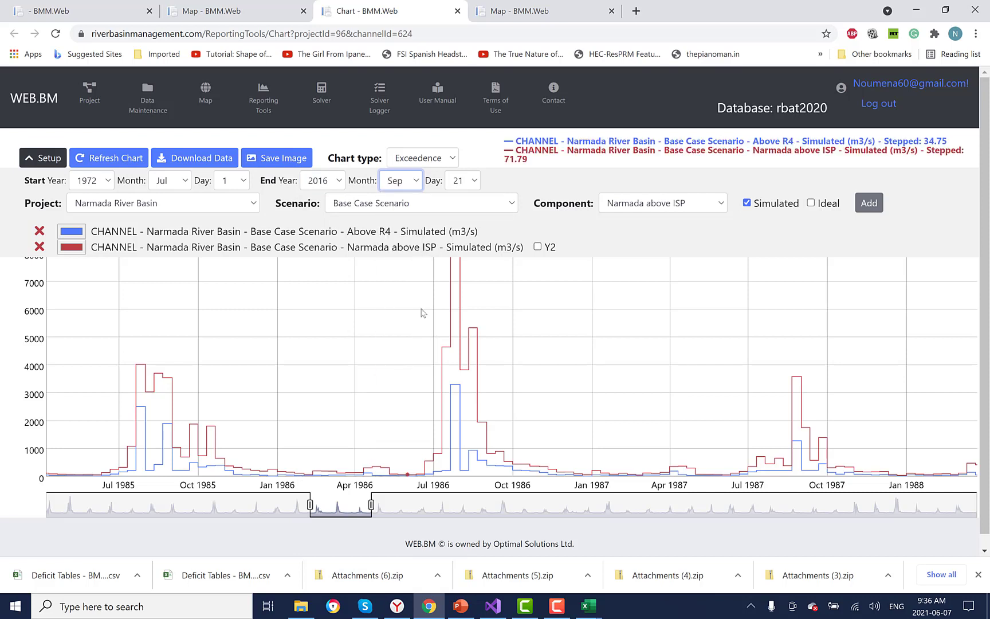
{"action": "left_click", "coordinate": [476, 181]}
{"action": "left_click", "coordinate": [466, 207]}
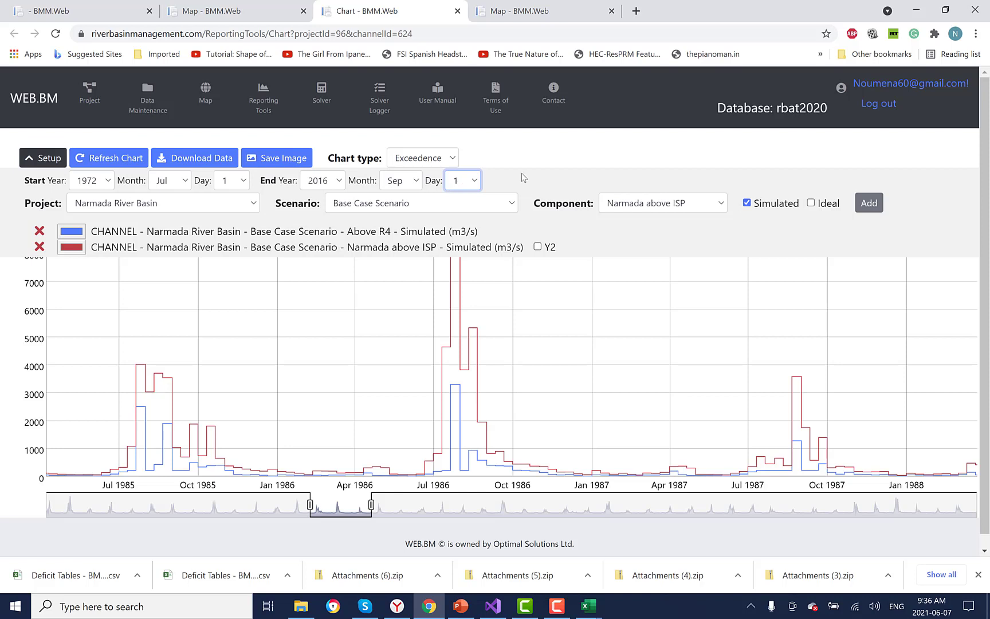
{"action": "left_click", "coordinate": [111, 159]}
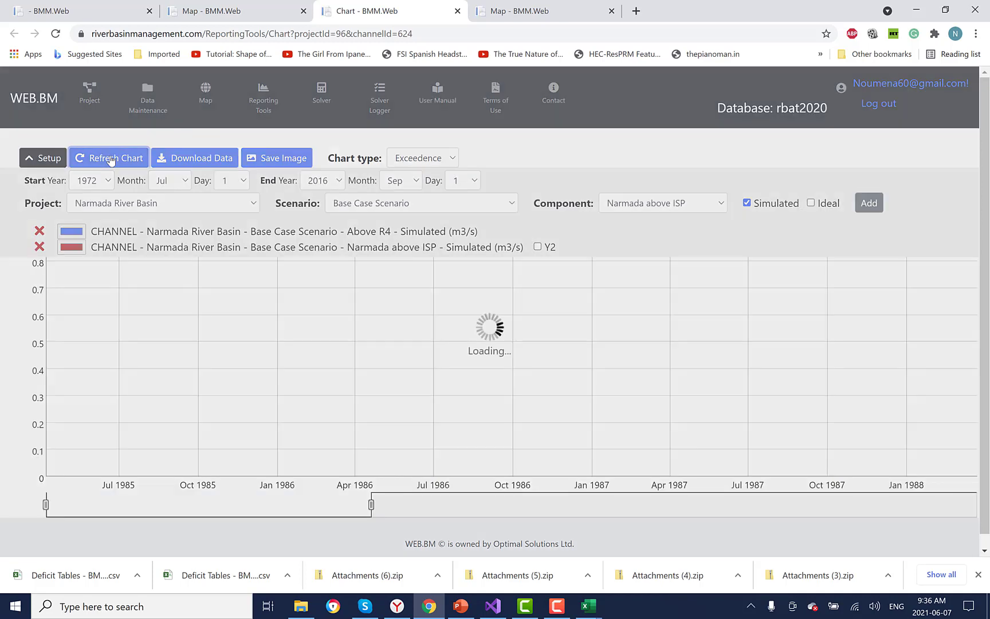
{"action": "left_click", "coordinate": [46, 159]}
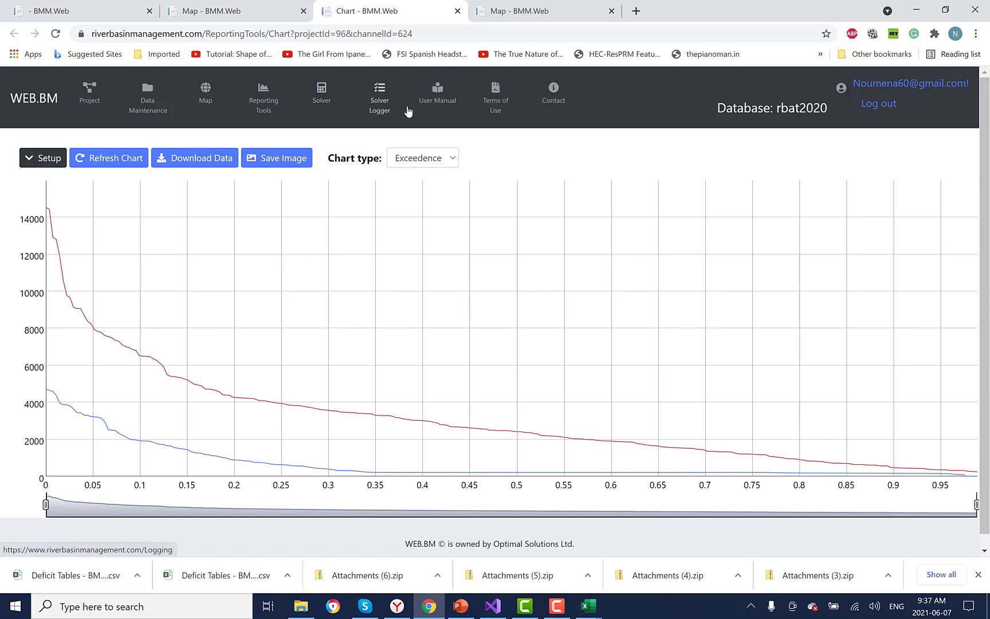
Step: Return to the open Narmada River Basin map and turn on the flow display for the Base Case Scenario
{"action": "left_click", "coordinate": [207, 97]}
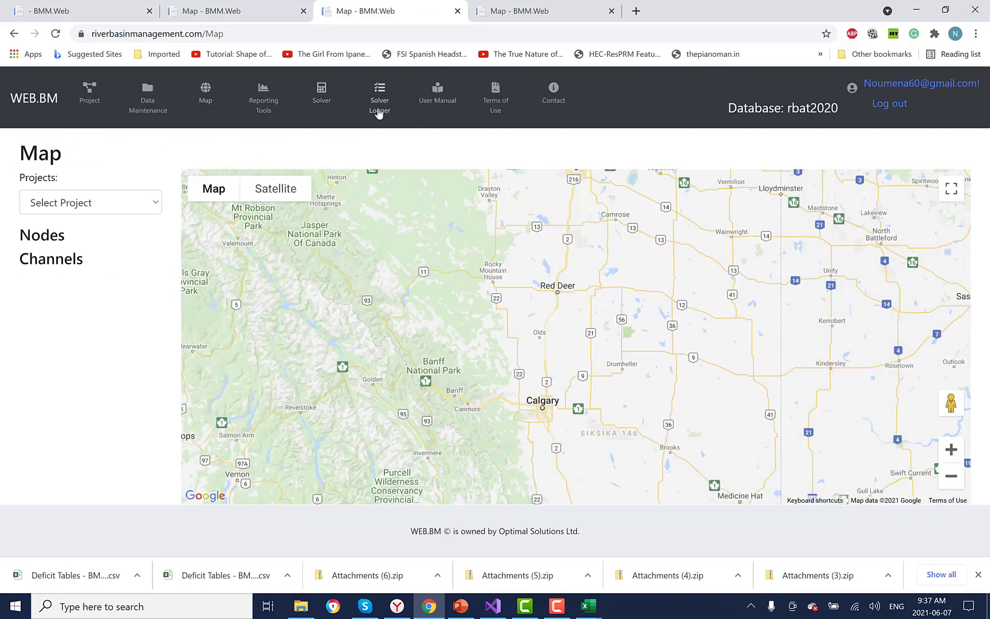
{"action": "left_click", "coordinate": [242, 17]}
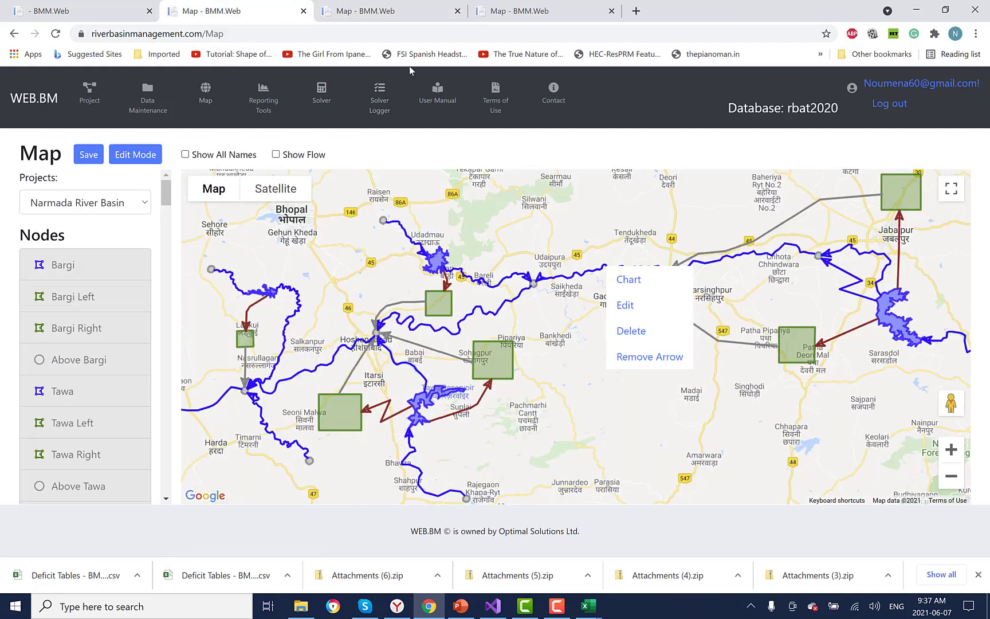
{"action": "left_click", "coordinate": [621, 402]}
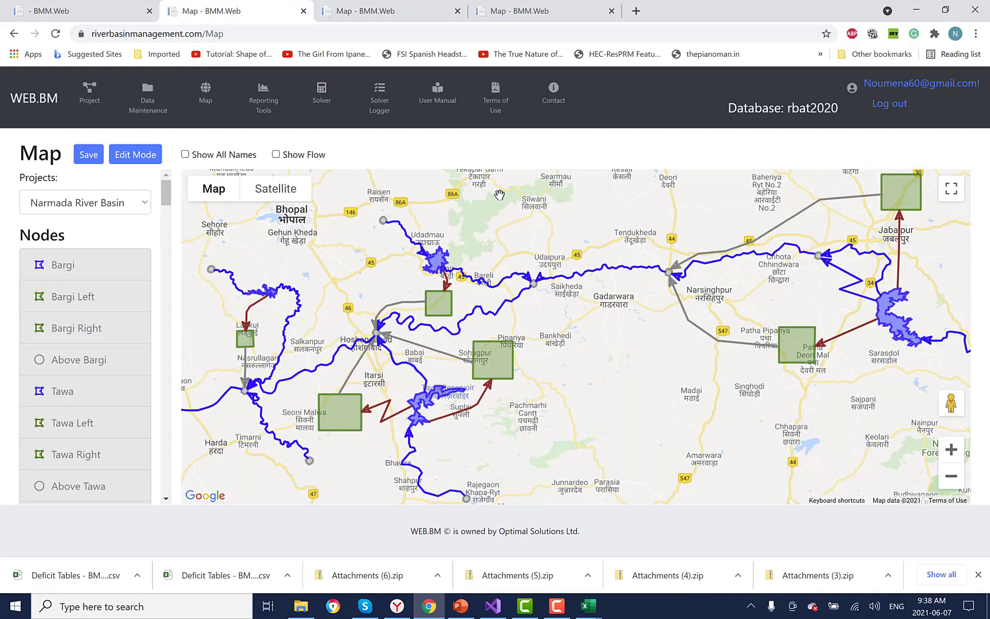
{"action": "left_click", "coordinate": [276, 154]}
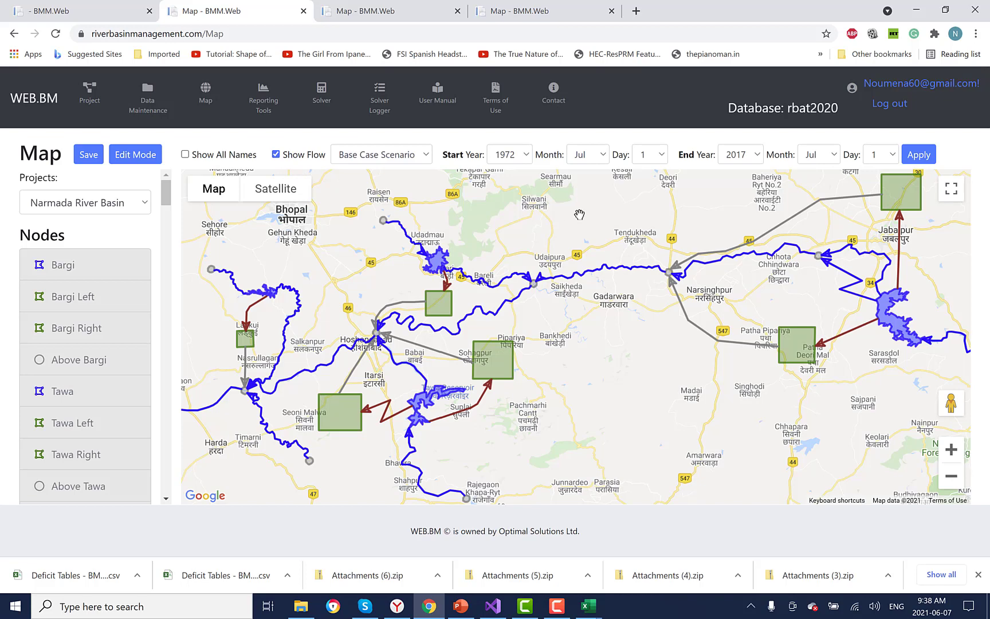
{"action": "left_click_drag", "start_coordinate": [564, 222], "coordinate": [515, 265]}
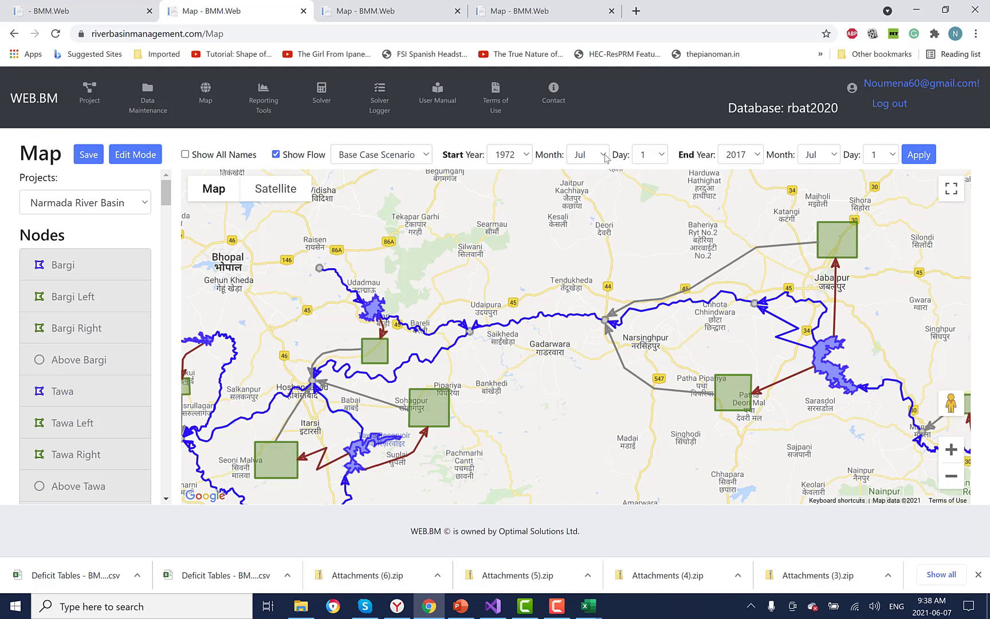
Step: Set the flow display period's start date to 1 May 2005
{"action": "left_click", "coordinate": [529, 156]}
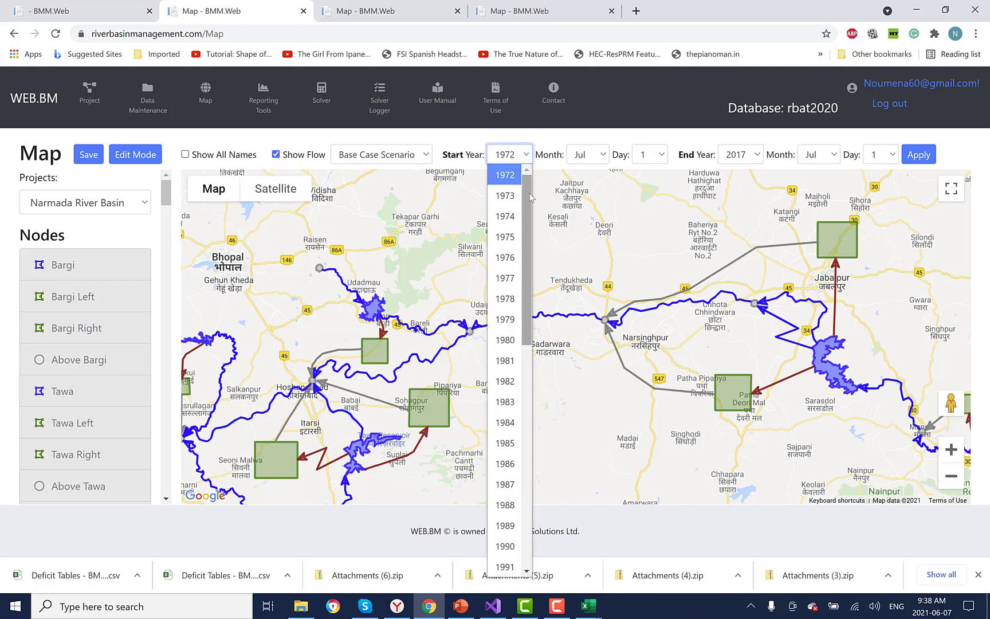
{"action": "left_click_drag", "start_coordinate": [530, 198], "coordinate": [528, 363]}
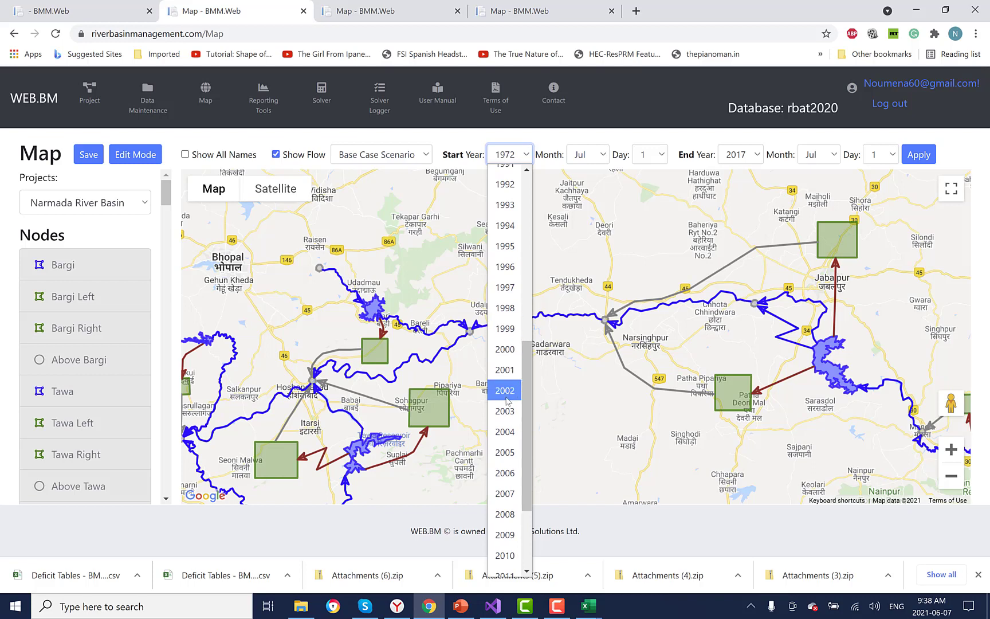
{"action": "left_click", "coordinate": [505, 453]}
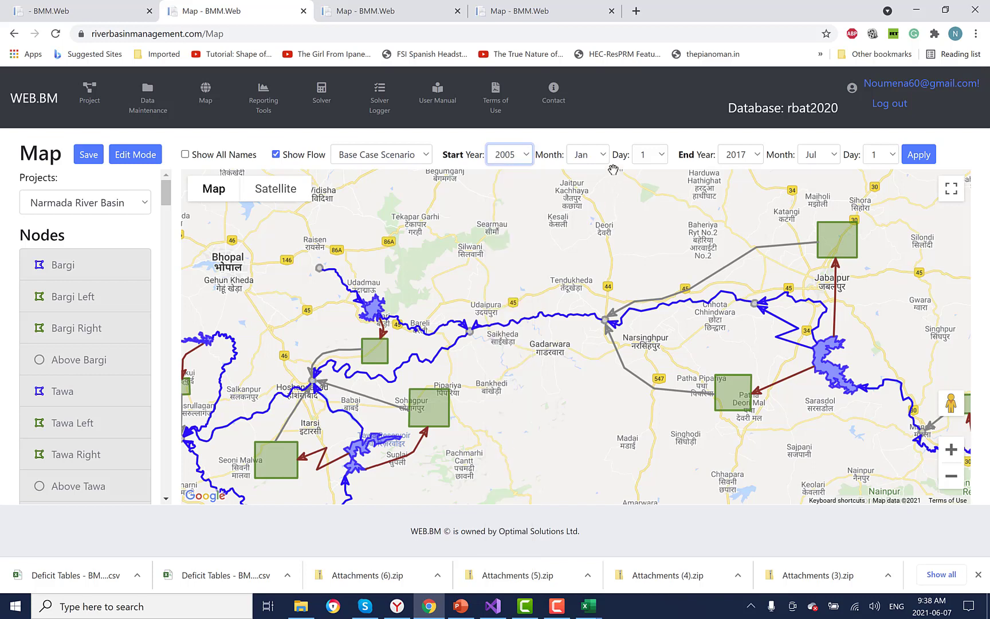
{"action": "left_click", "coordinate": [593, 154]}
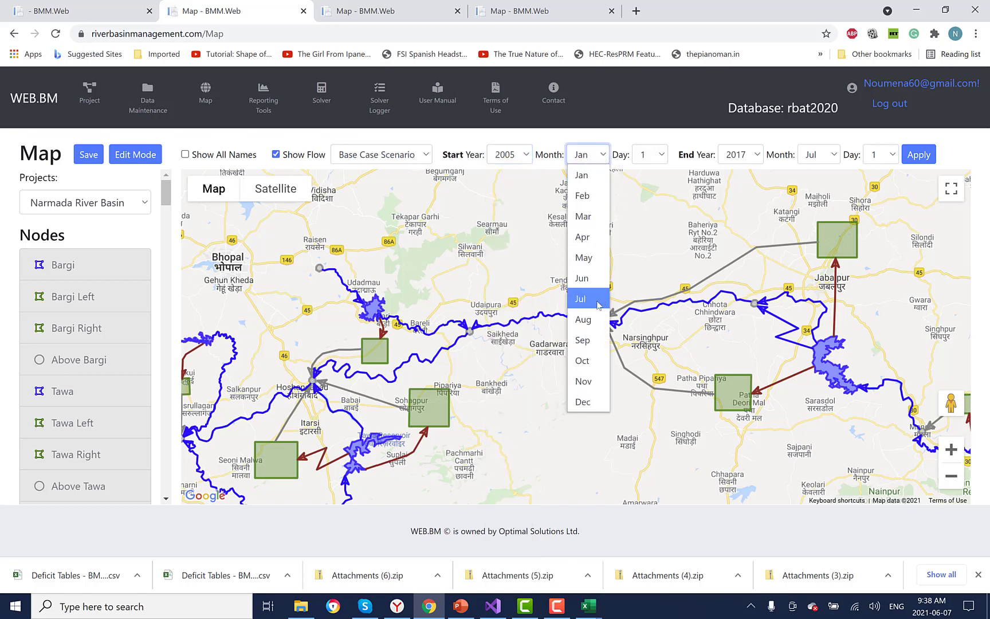
{"action": "left_click", "coordinate": [587, 259]}
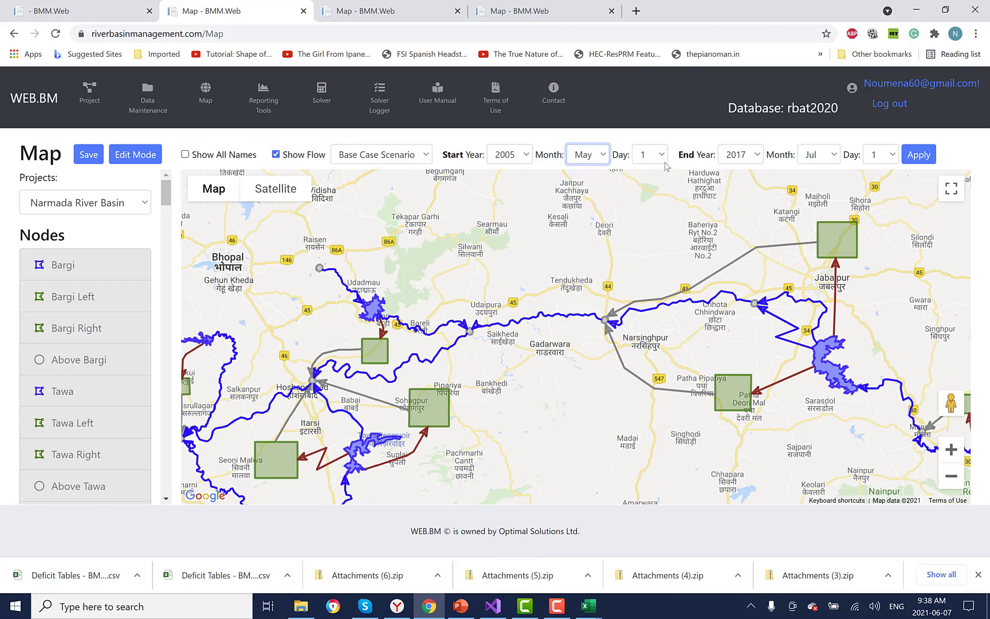
Step: Set the flow display period's end date to 11 May 2005 and apply the period to the map
{"action": "left_click", "coordinate": [739, 154]}
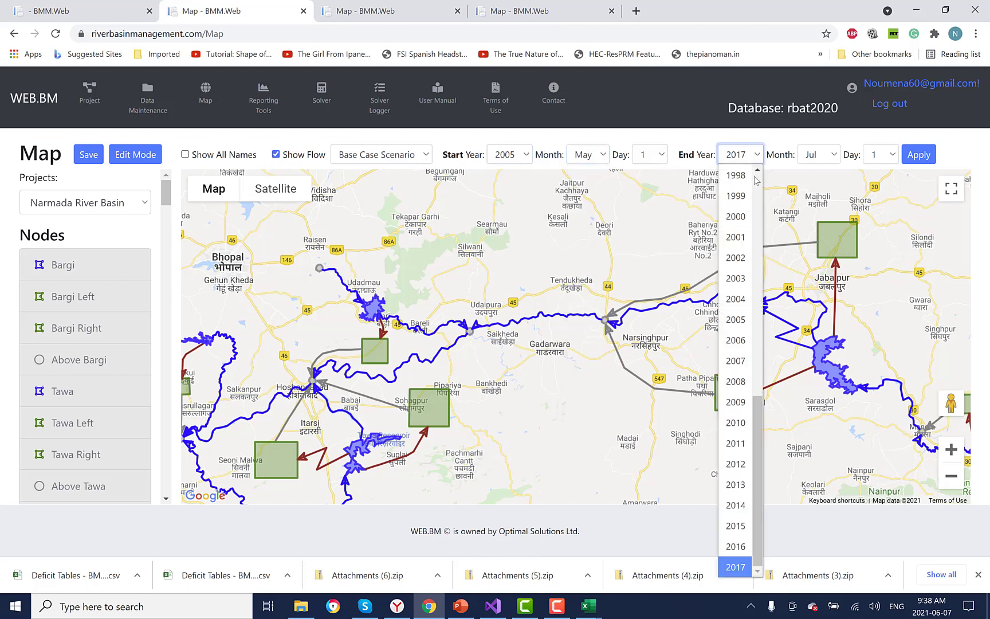
{"action": "left_click", "coordinate": [739, 320]}
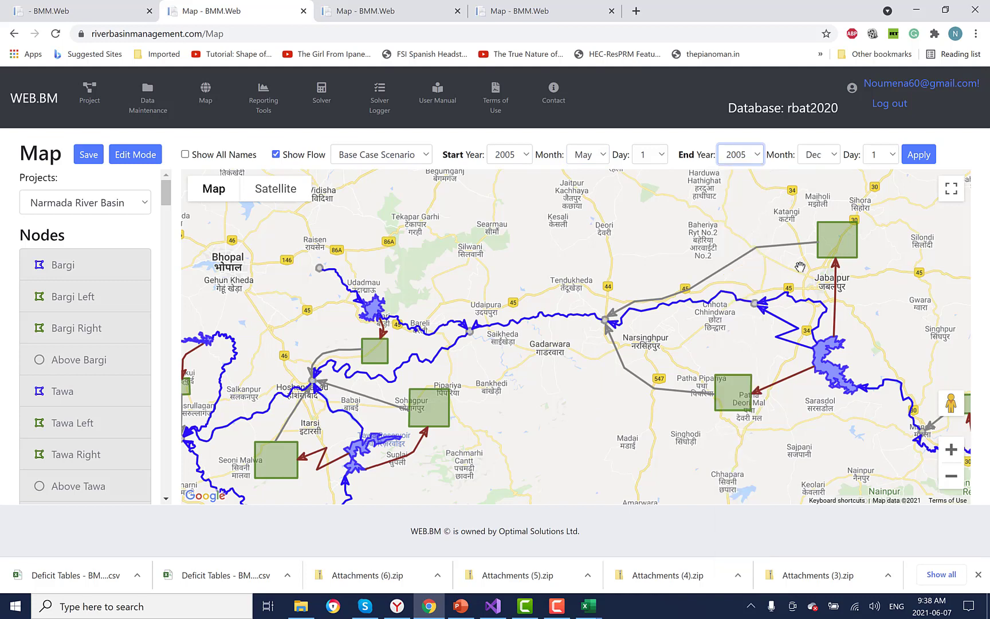
{"action": "left_click", "coordinate": [835, 158]}
{"action": "left_click", "coordinate": [817, 259]}
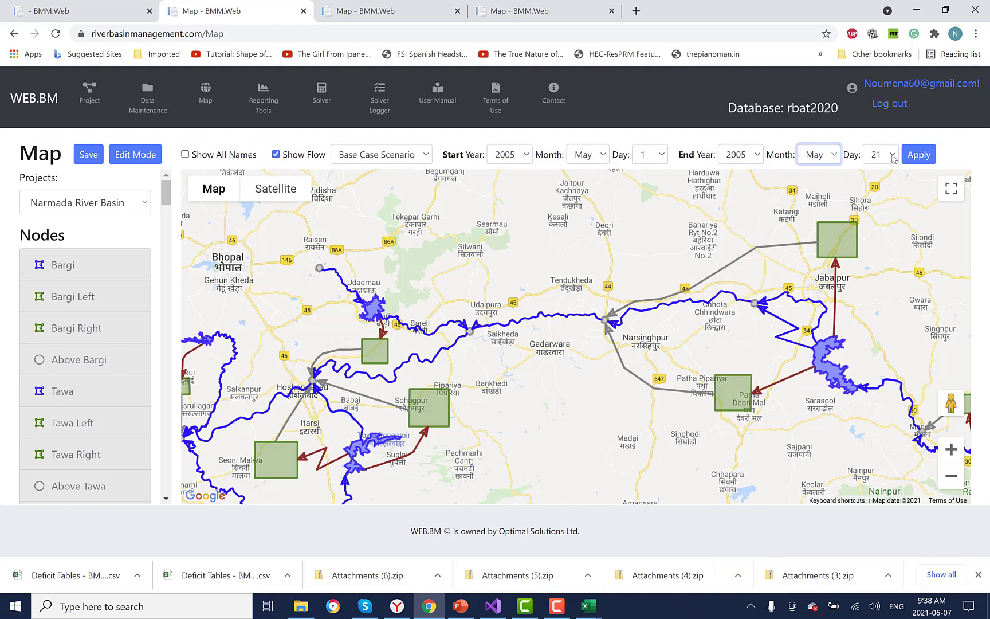
{"action": "left_click", "coordinate": [892, 158]}
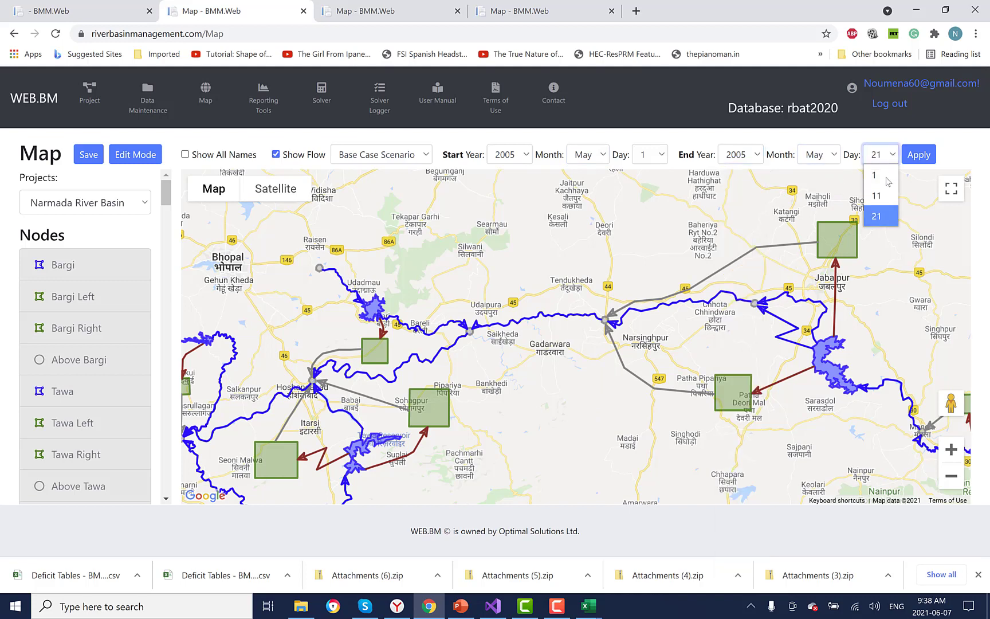
{"action": "left_click", "coordinate": [882, 199]}
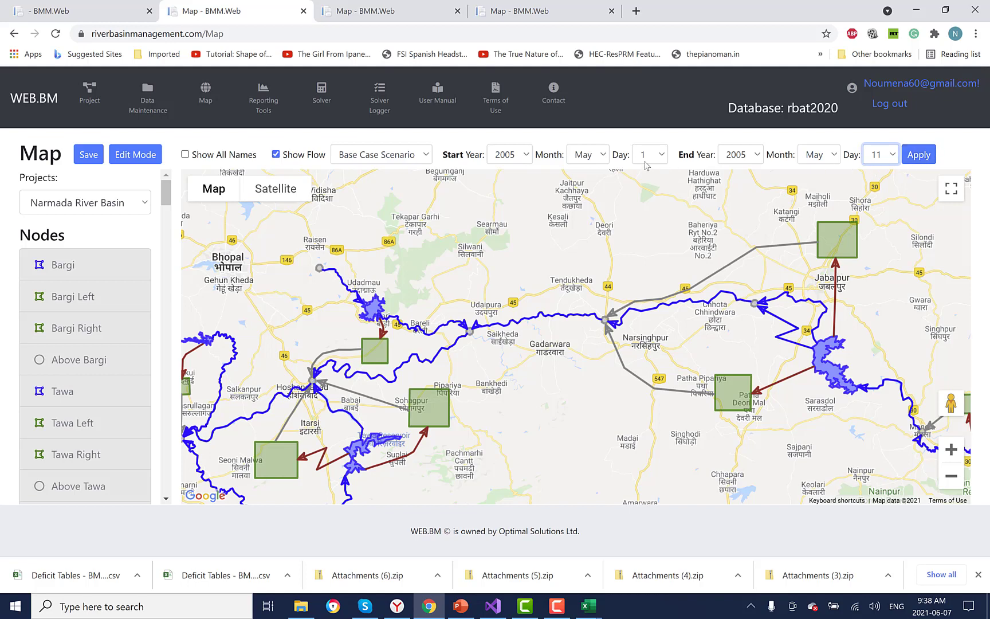
{"action": "left_click", "coordinate": [919, 155]}
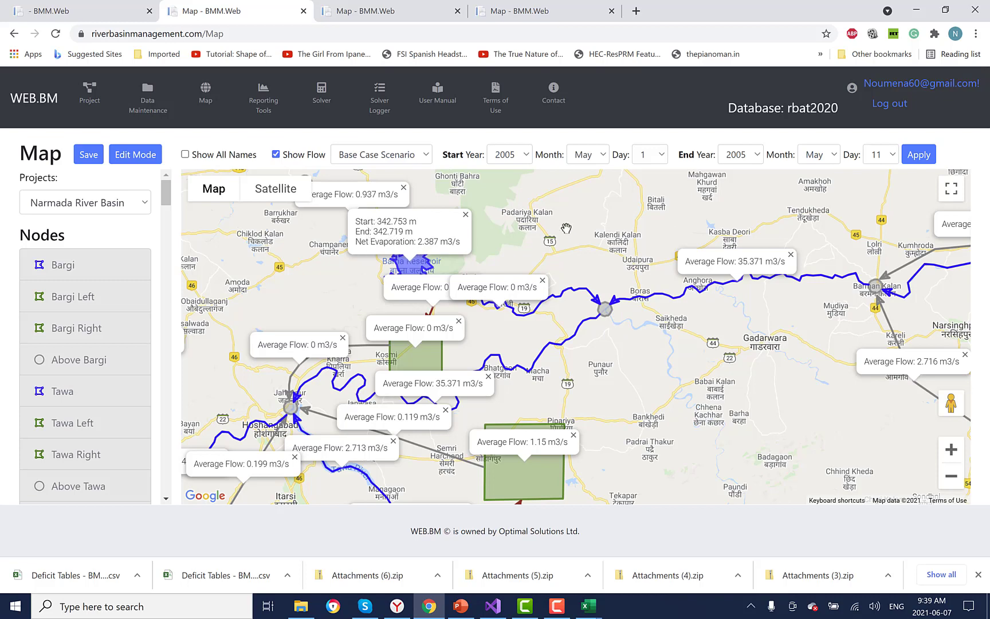
Step: Examine the levels and net evaporation at Barna Reservoir and the average channel flows downstream of it and around the Barman Kalan junction
{"action": "scroll", "coordinate": [564, 214], "scroll_direction": "up", "scroll_amount": 2}
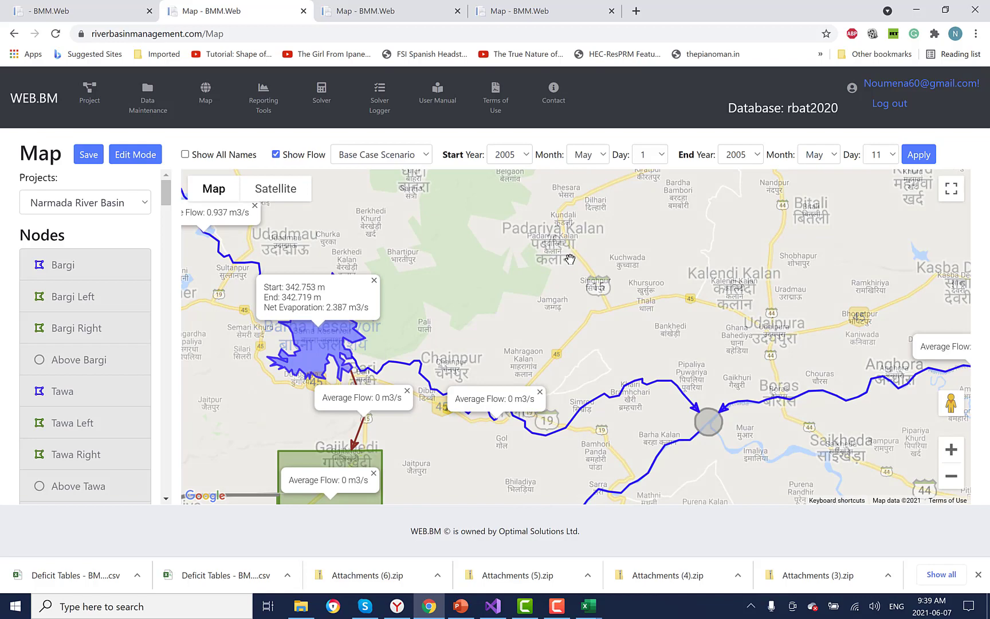
{"action": "left_click_drag", "start_coordinate": [570, 259], "coordinate": [722, 249]}
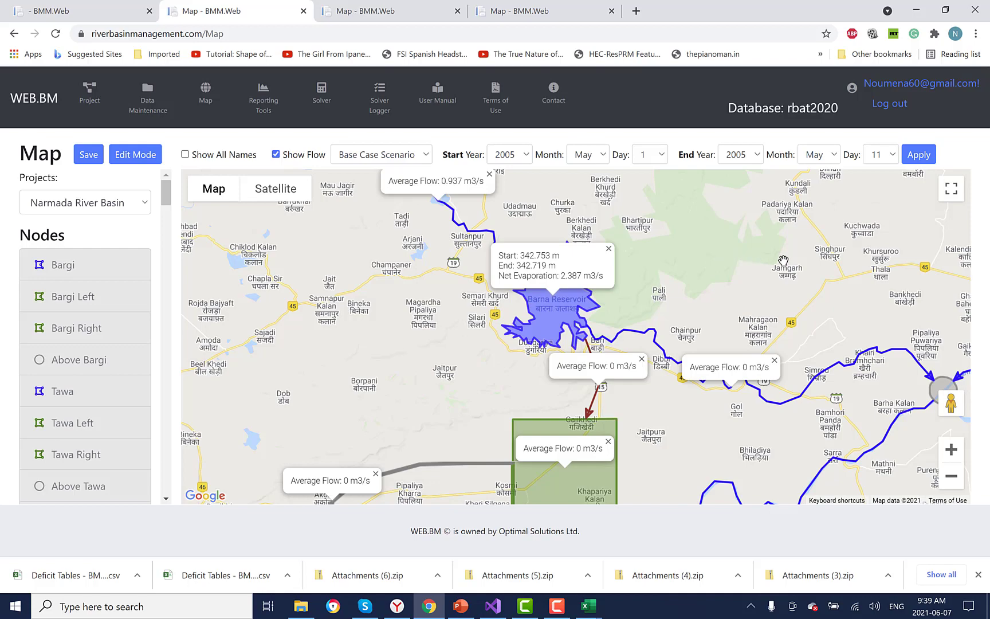
{"action": "left_click_drag", "start_coordinate": [803, 259], "coordinate": [659, 209]}
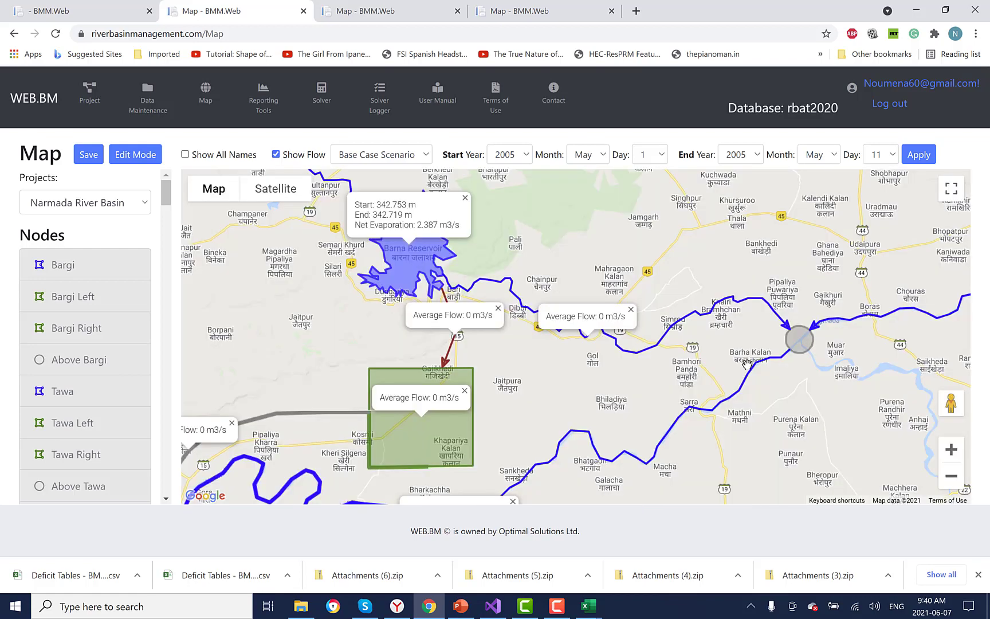
{"action": "left_click_drag", "start_coordinate": [807, 387], "coordinate": [680, 336]}
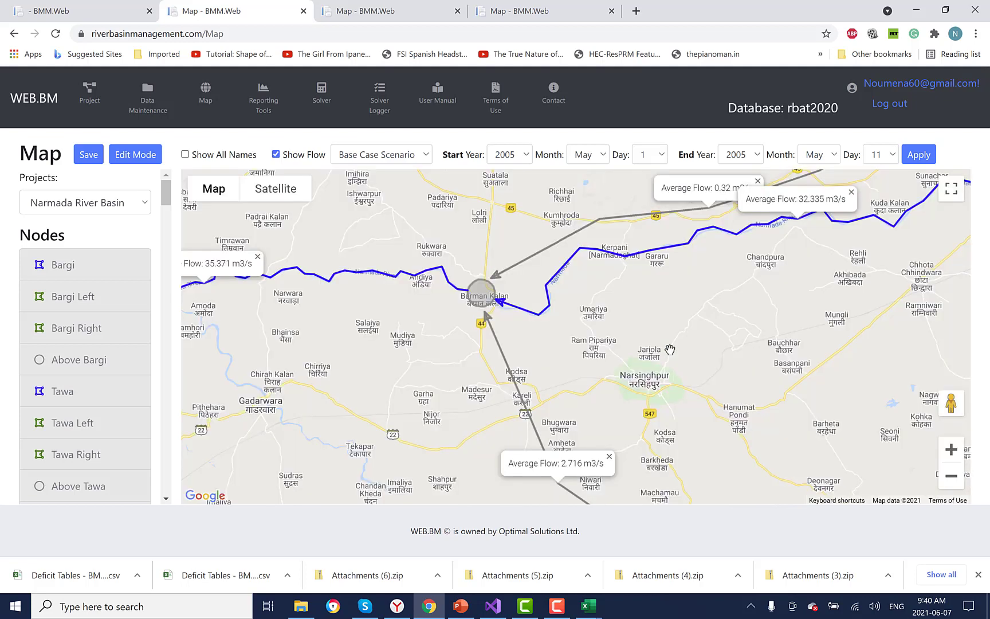
{"action": "left_click_drag", "start_coordinate": [702, 334], "coordinate": [747, 344]}
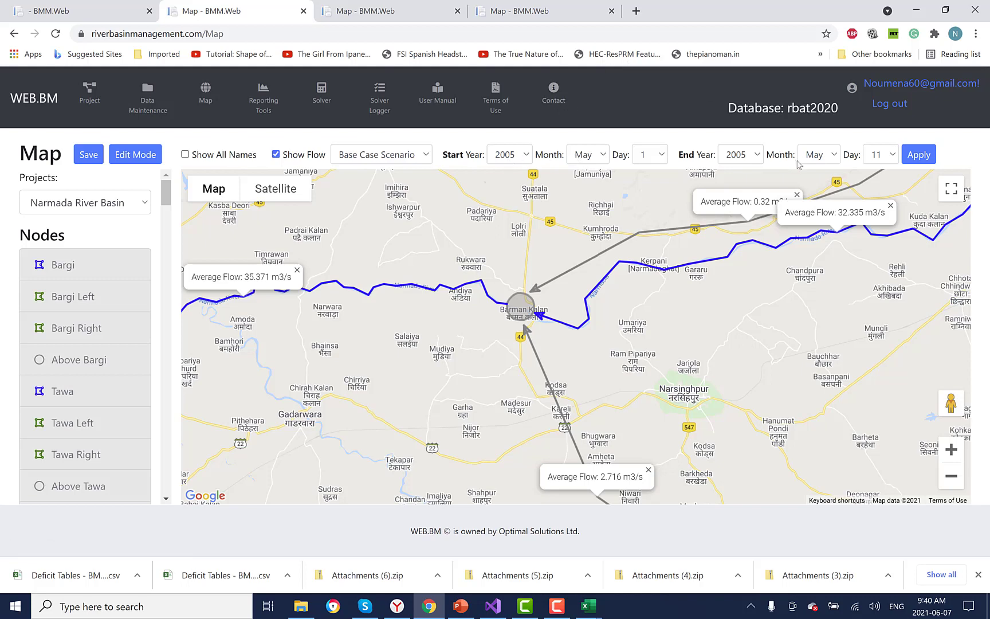
{"action": "left_click_drag", "start_coordinate": [492, 217], "coordinate": [585, 237]}
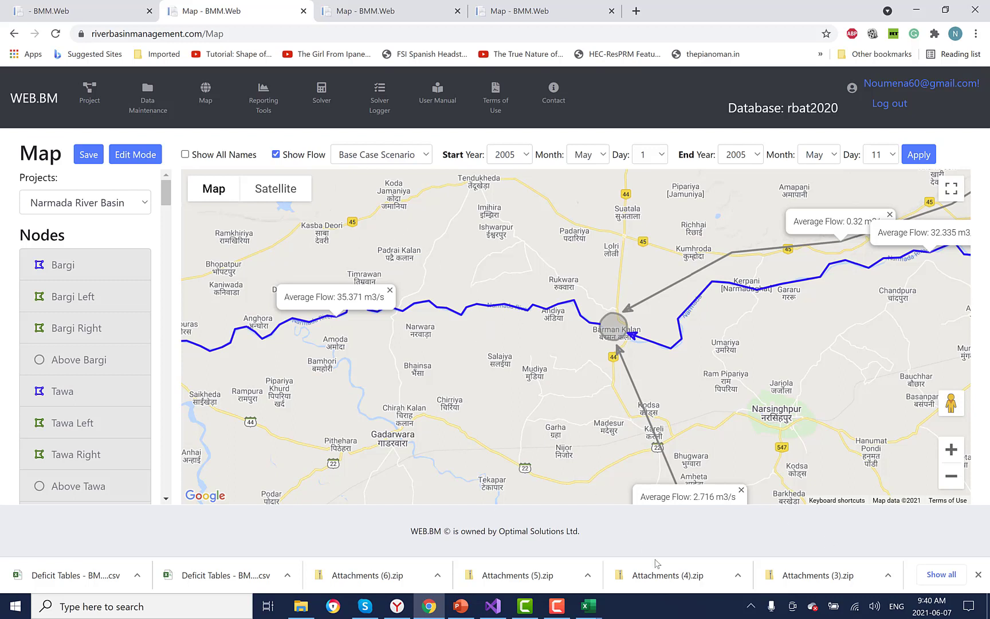
{"action": "left_click", "coordinate": [557, 608]}
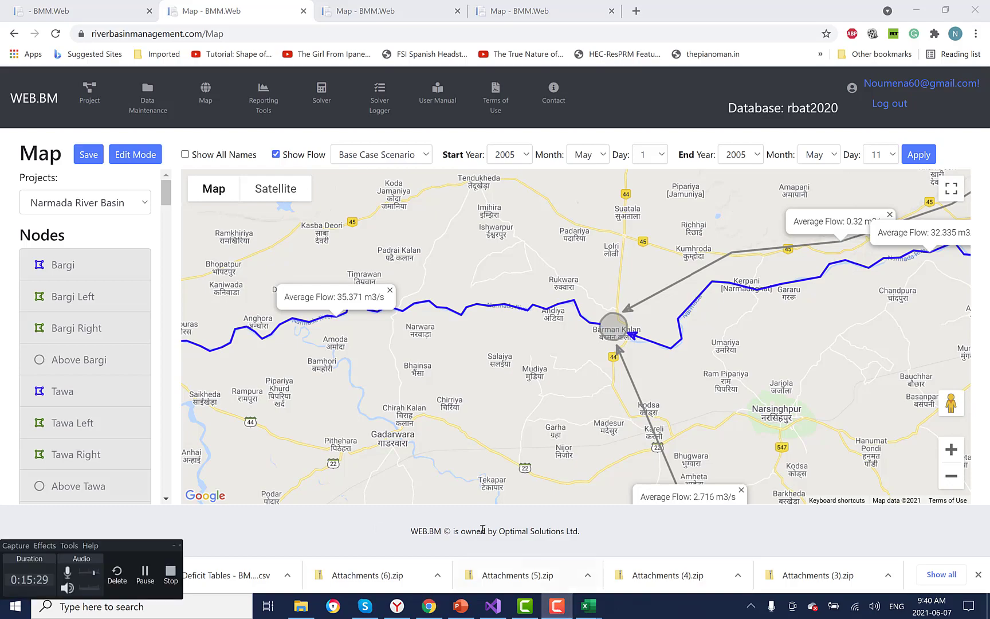